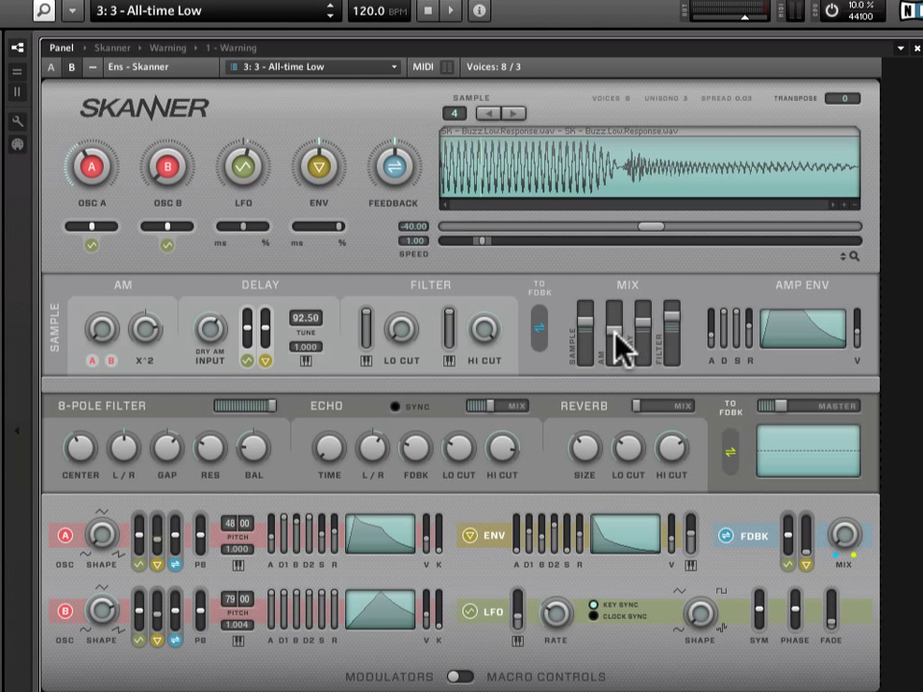
Raise the AM level in the mix and turn the AM section's oscillator balance fully to B.
drag(623, 349, 610, 262)
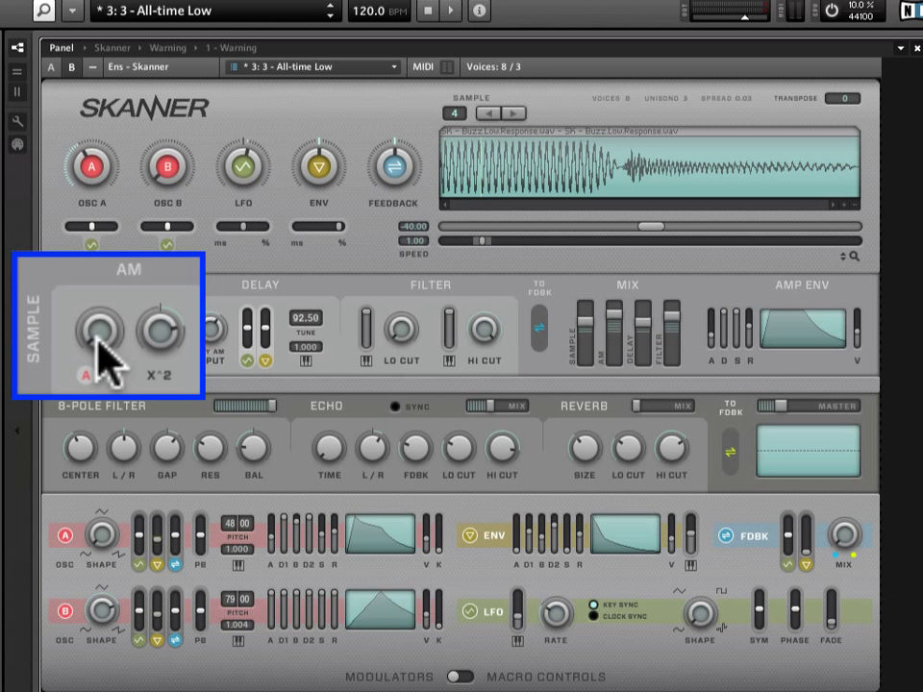
click(99, 332)
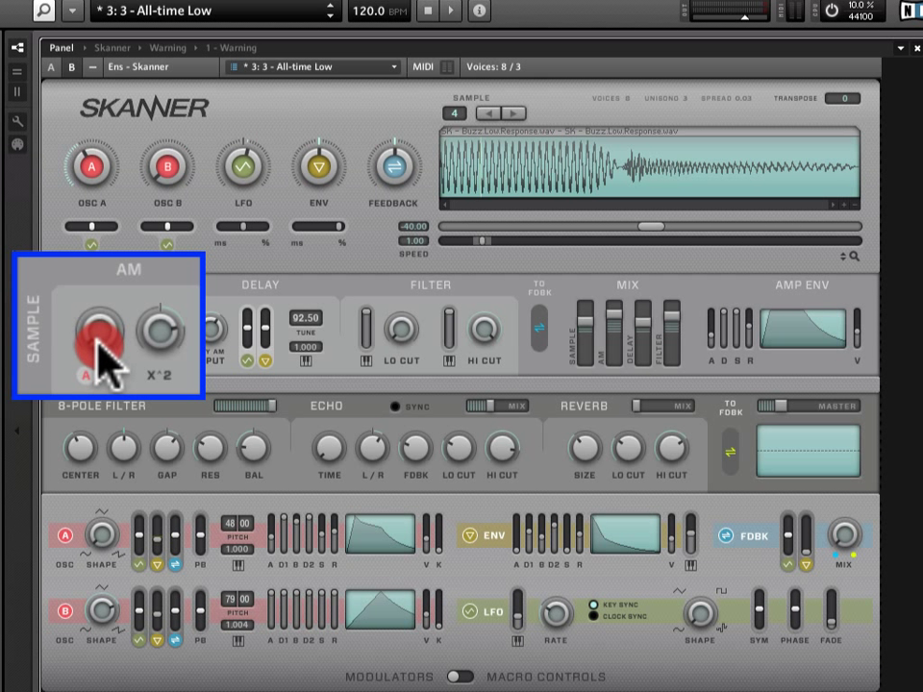
drag(98, 337, 154, 165)
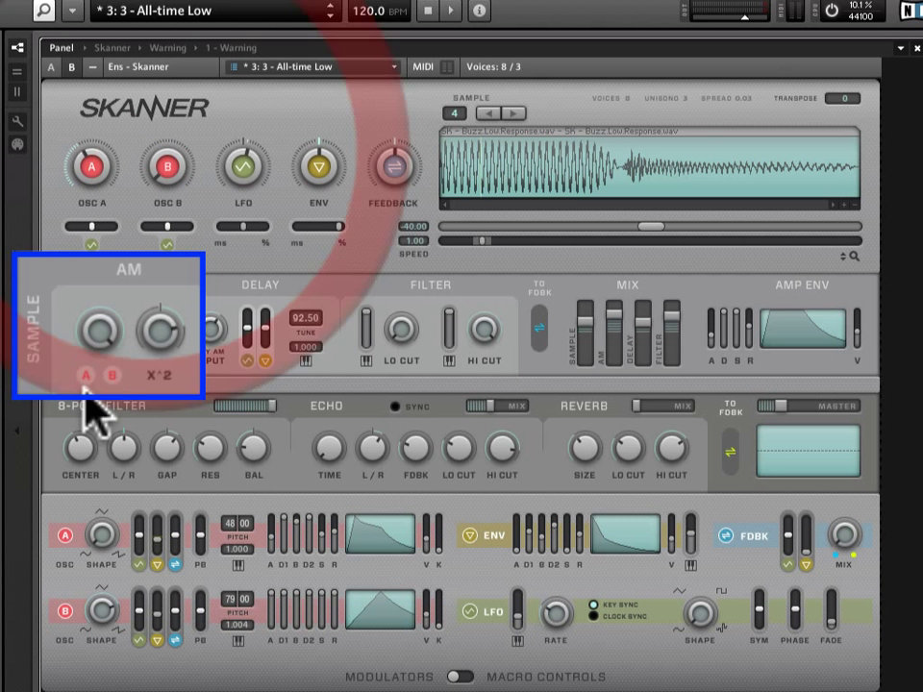
Adjust the X^2 amount in the AM section.
click(163, 339)
click(149, 448)
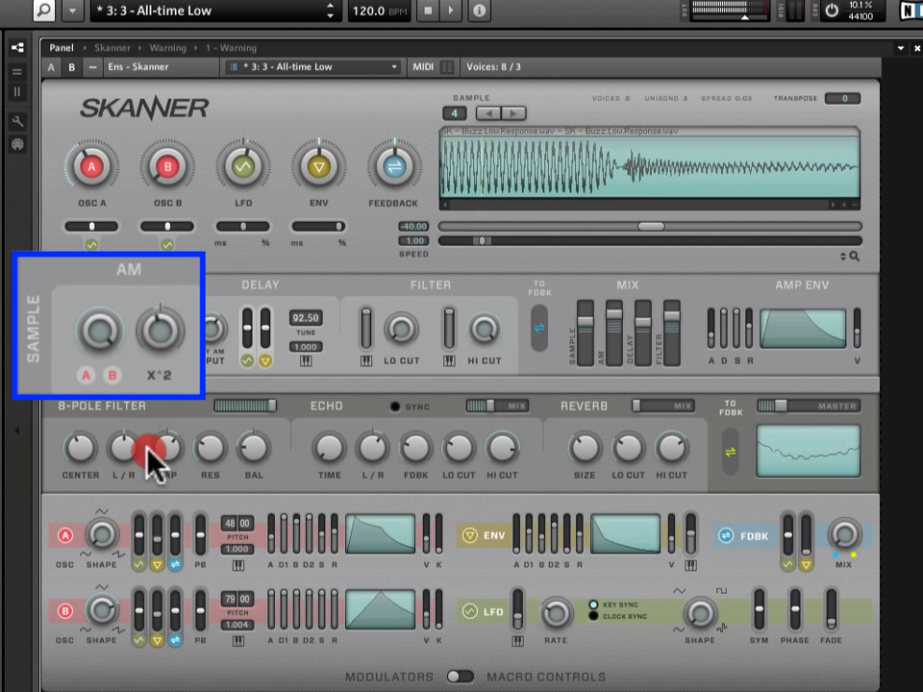
mouse_move(149, 448)
mouse_down()
mouse_move(140, 608)
mouse_move(149, 582)
mouse_move(142, 378)
mouse_move(111, 312)
mouse_move(166, 377)
mouse_move(179, 256)
mouse_move(159, 253)
mouse_move(150, 364)
mouse_move(128, 402)
mouse_move(124, 375)
mouse_move(128, 418)
mouse_move(164, 385)
mouse_move(192, 261)
mouse_move(171, 480)
mouse_move(181, 532)
mouse_up()
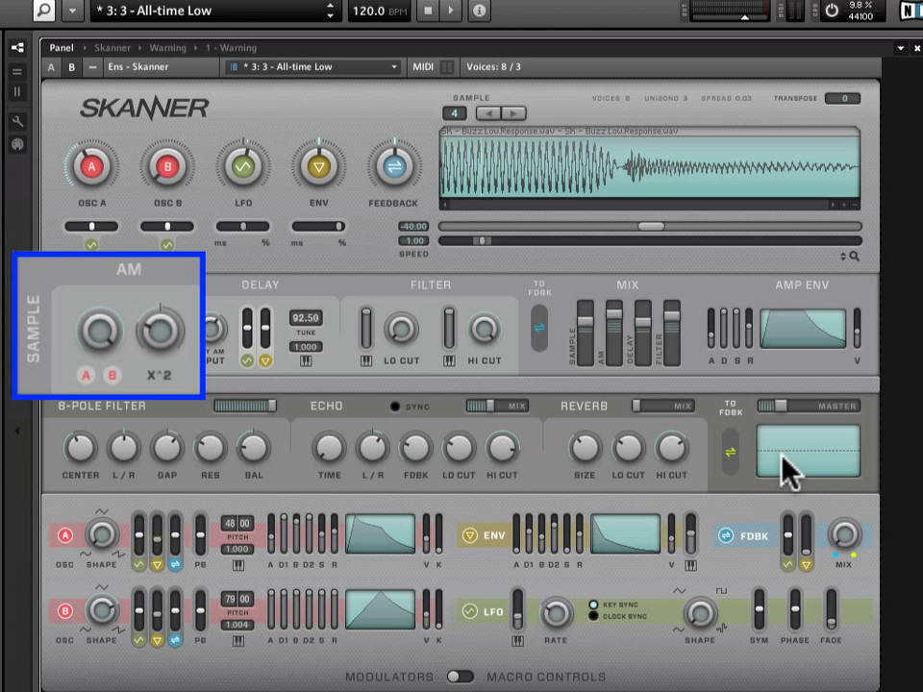
mouse_move(163, 330)
mouse_down()
mouse_move(196, 111)
mouse_move(165, 246)
mouse_move(173, 321)
mouse_move(163, 402)
mouse_move(191, 305)
mouse_move(176, 250)
mouse_move(180, 154)
mouse_move(197, 110)
mouse_move(173, 244)
mouse_move(193, 263)
mouse_move(173, 222)
mouse_move(171, 164)
mouse_move(191, 277)
mouse_move(185, 269)
mouse_up()
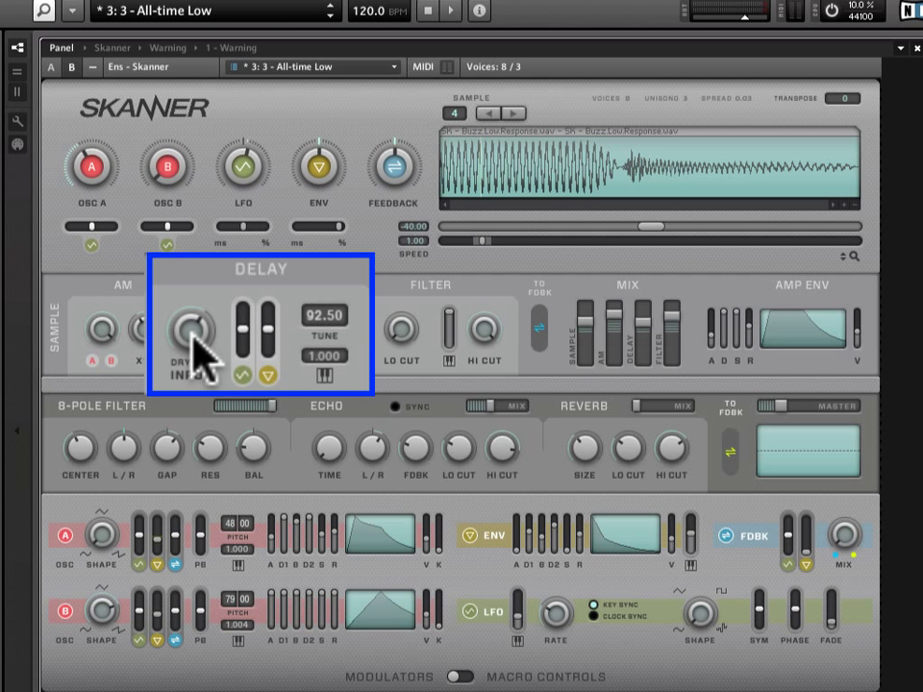
Set the delay input fully to Dry, and raise the LFO amount with its ms/% setting shifted toward %.
click(193, 337)
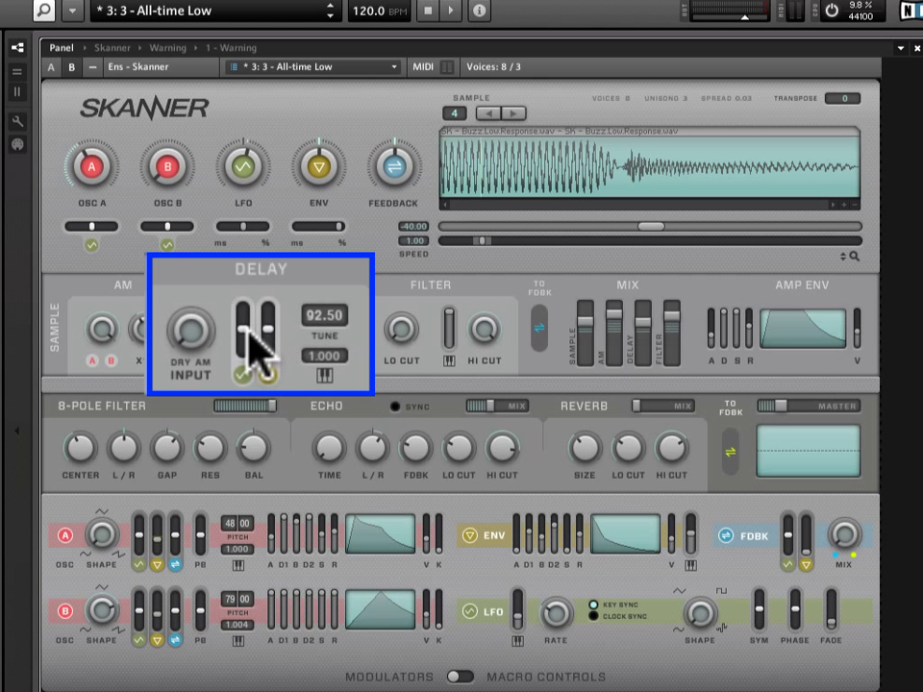
drag(245, 178, 247, 138)
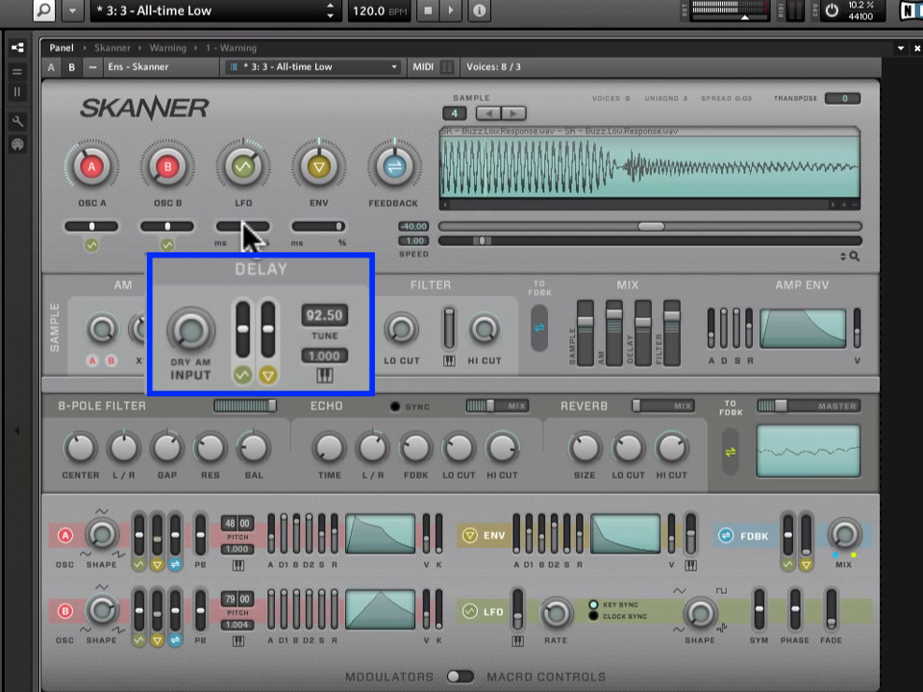
drag(252, 227, 289, 221)
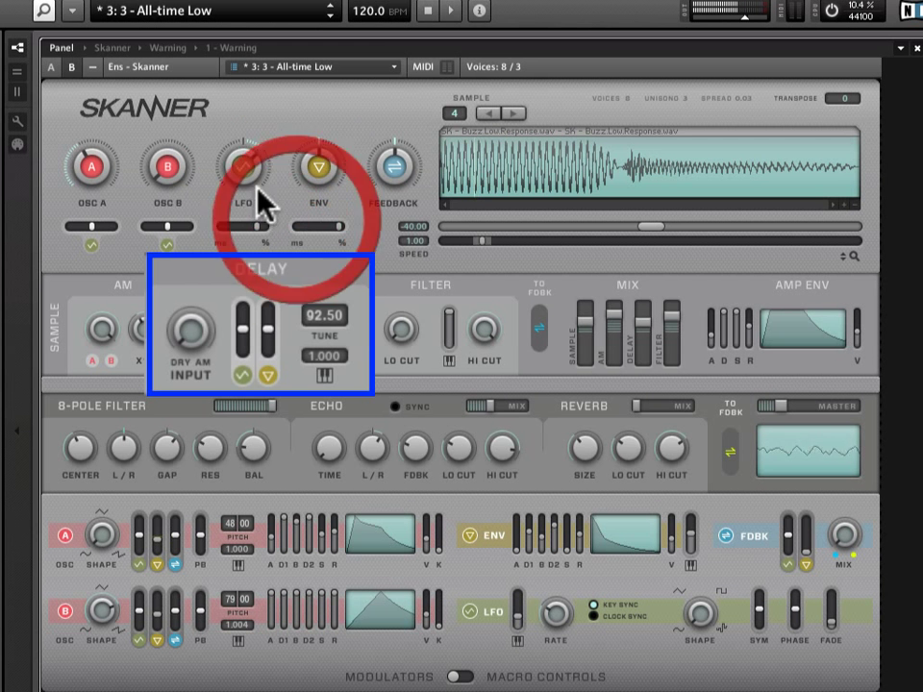
drag(242, 169, 255, 118)
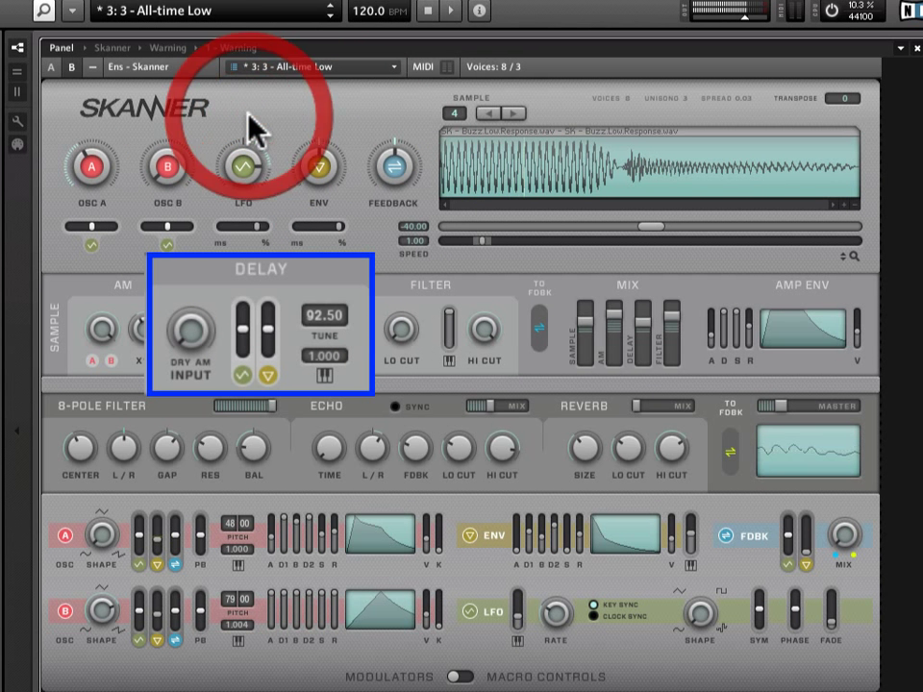
click(243, 169)
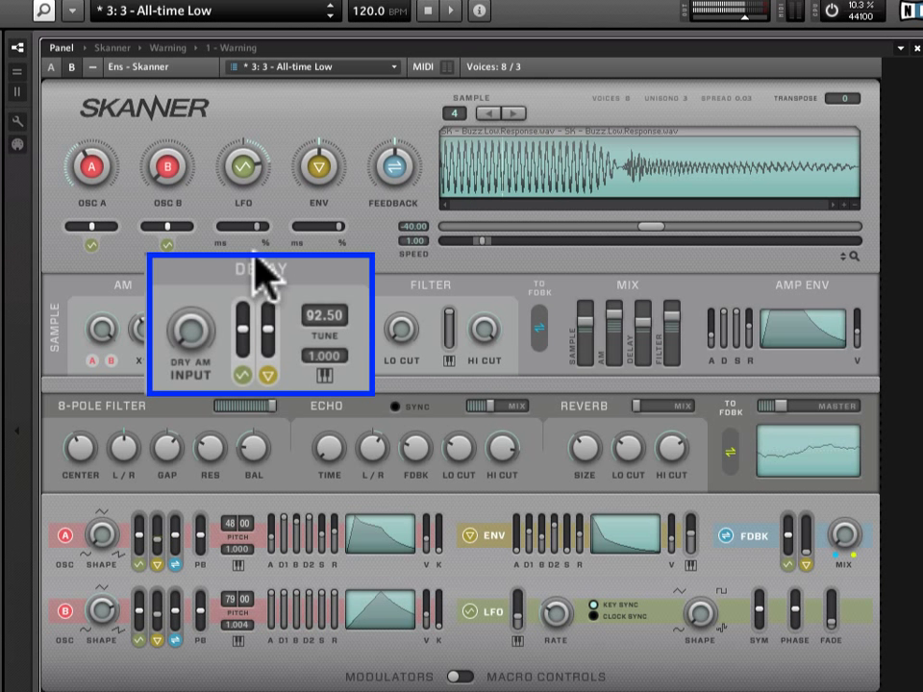
Add positive LFO modulation to the delay and sweep the delay tune down and up, settling on 74.75.
drag(243, 325, 239, 258)
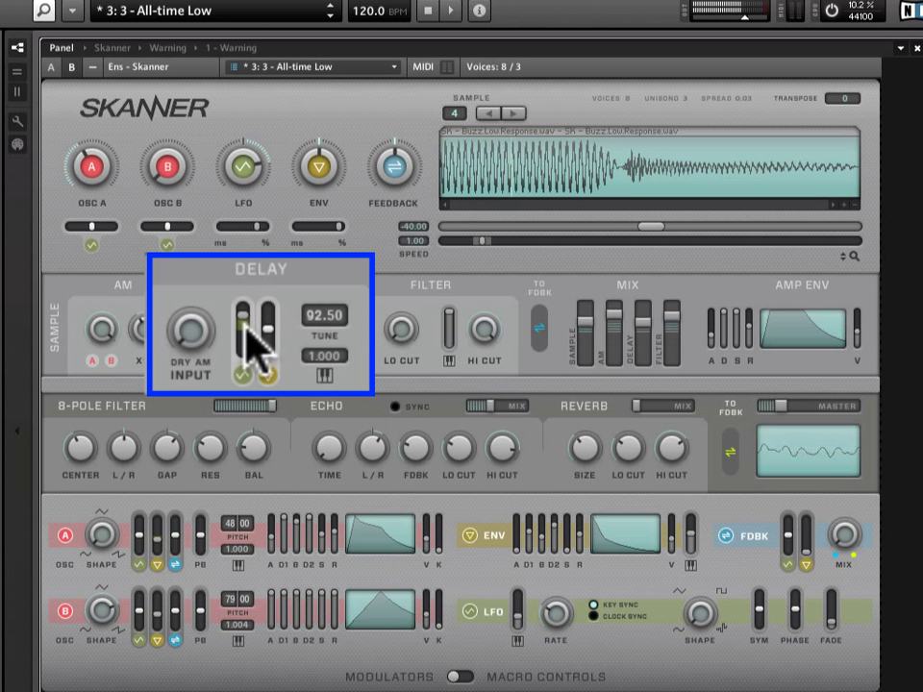
click(312, 315)
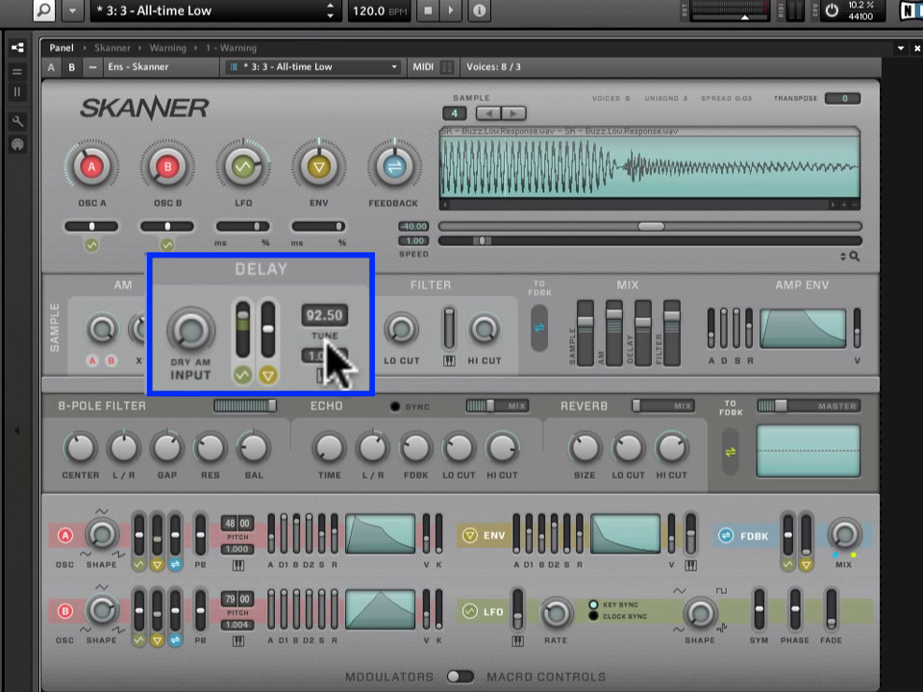
drag(313, 314, 303, 402)
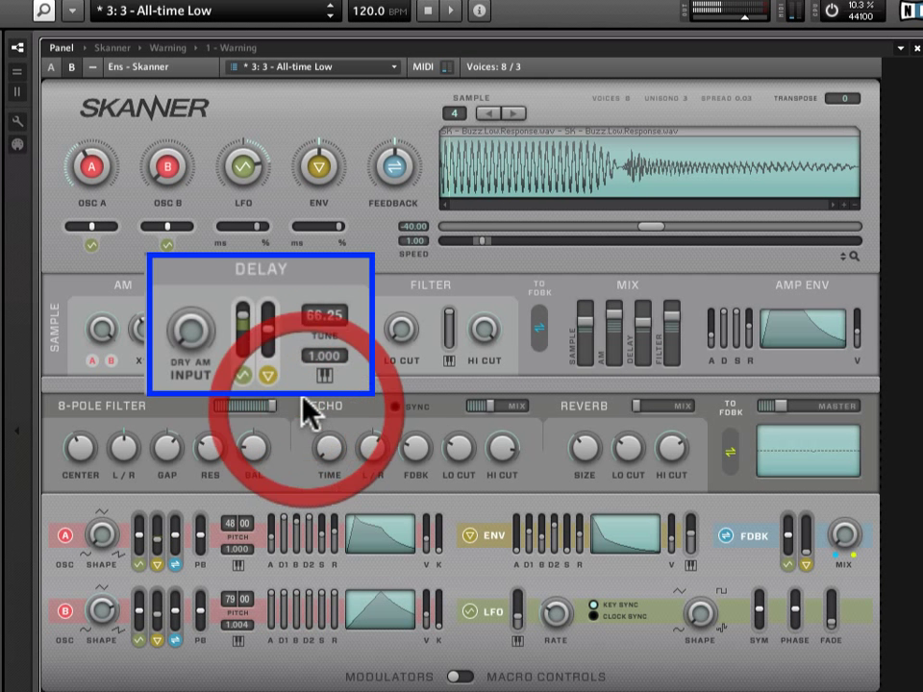
click(313, 315)
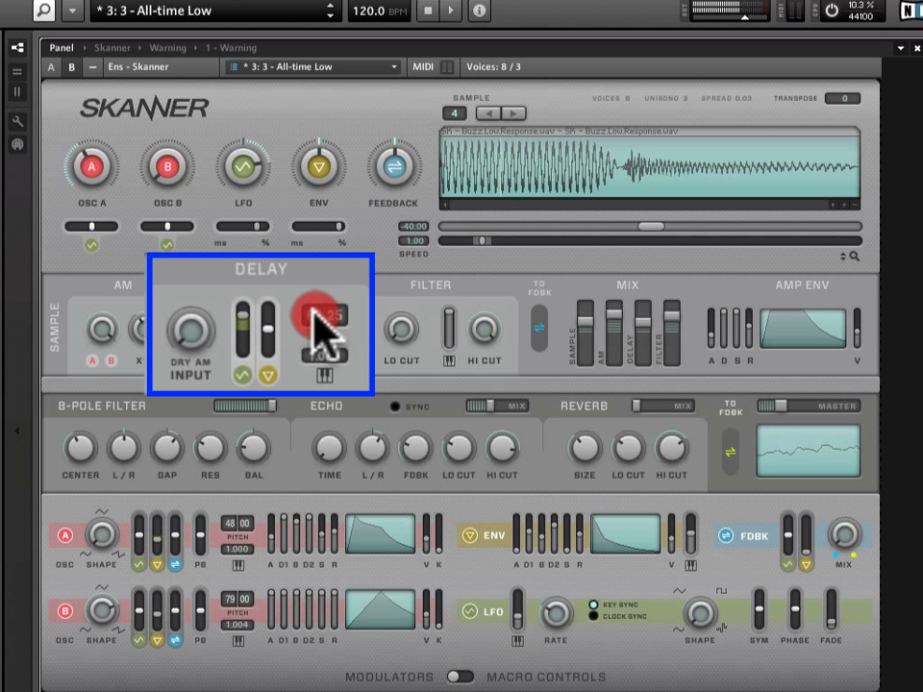
drag(317, 327, 317, 377)
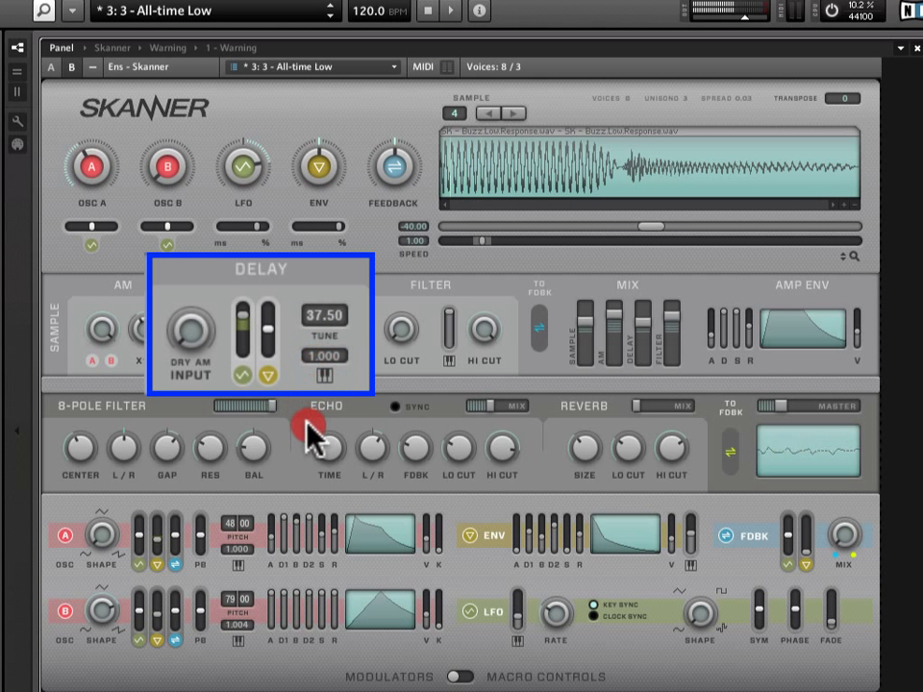
drag(308, 476, 309, 278)
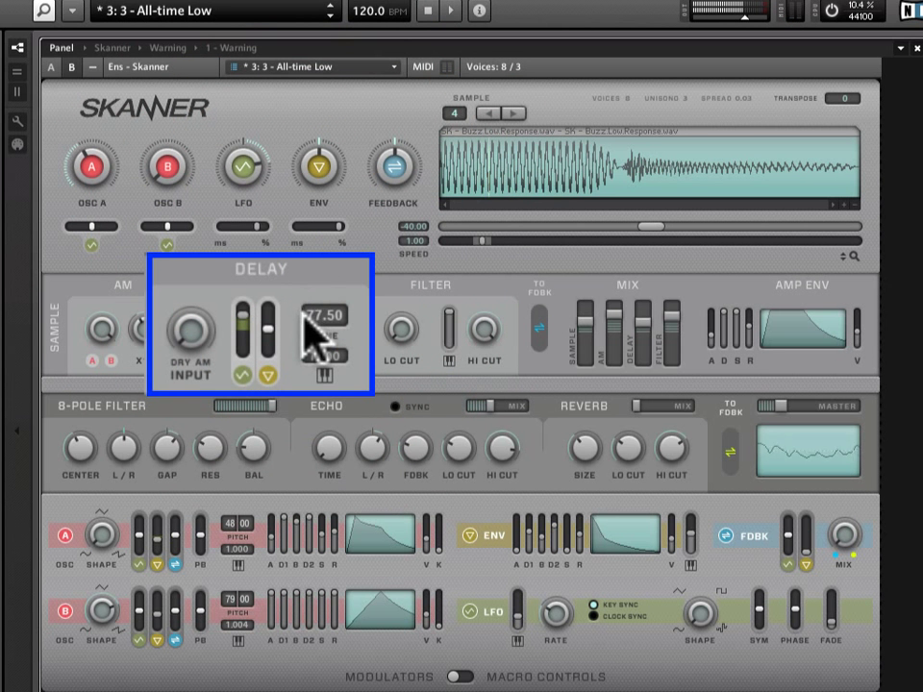
drag(314, 330, 319, 252)
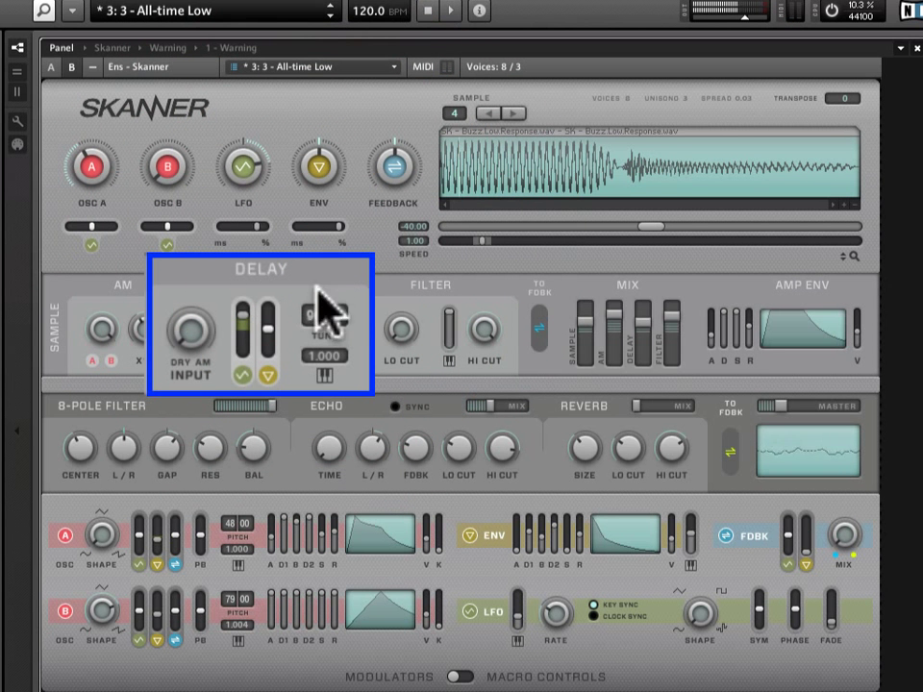
drag(309, 362, 291, 375)
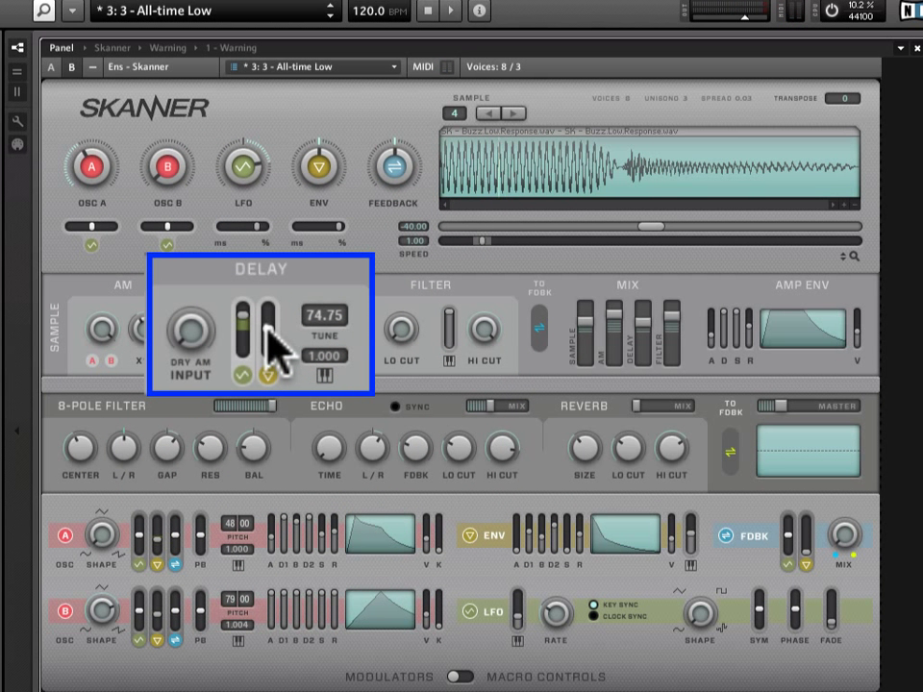
Give the delay negative envelope modulation and more positive LFO modulation, with the delay tune set to 64.75.
drag(270, 331, 279, 392)
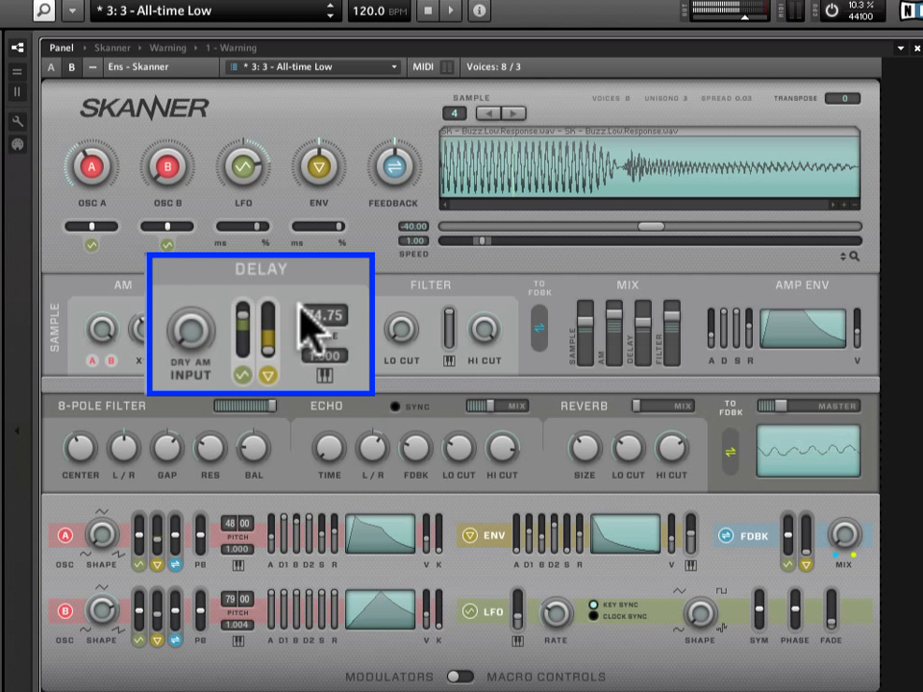
click(249, 319)
mouse_move(311, 321)
mouse_down()
mouse_move(323, 373)
mouse_move(330, 326)
mouse_move(319, 278)
mouse_up()
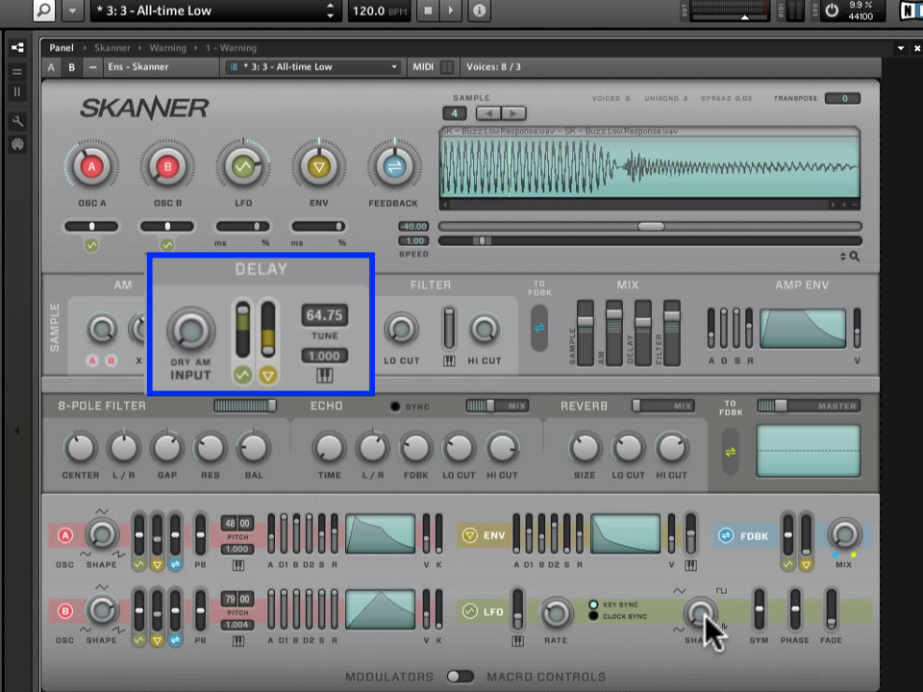
Try the LFO shape control, make the delay's LFO modulation negative and set the delay tune to 91.25.
drag(706, 614, 697, 544)
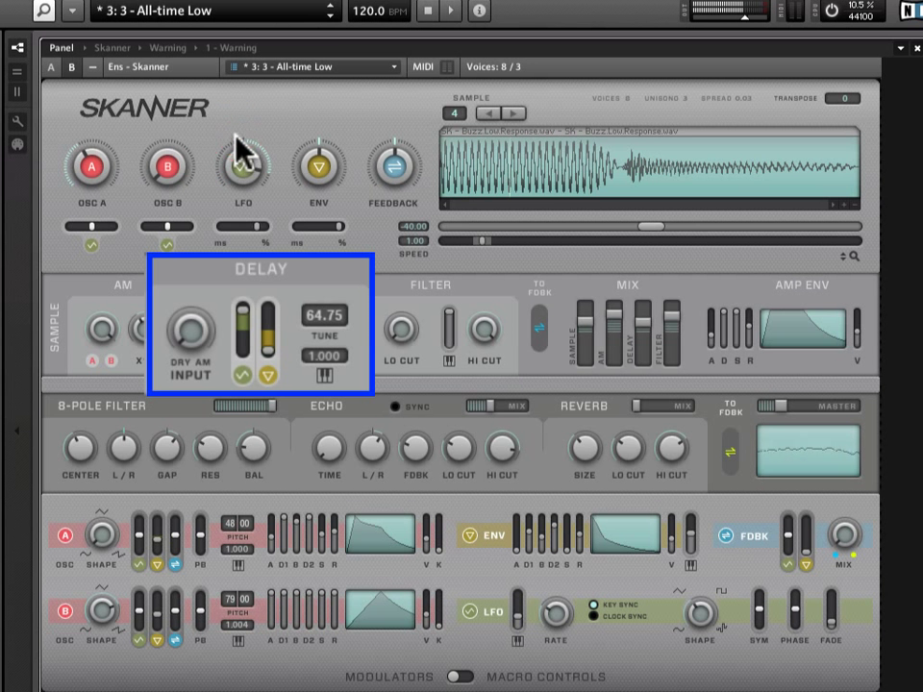
click(243, 313)
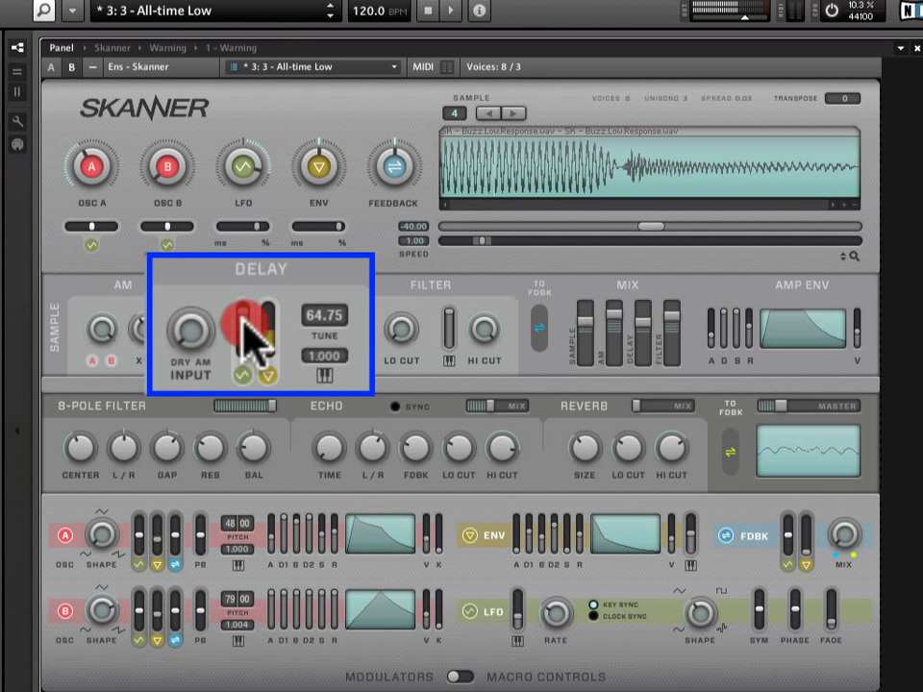
click(253, 449)
mouse_move(308, 307)
mouse_down()
mouse_move(319, 423)
mouse_move(314, 163)
mouse_move(308, 305)
mouse_move(309, 222)
mouse_move(311, 234)
mouse_up()
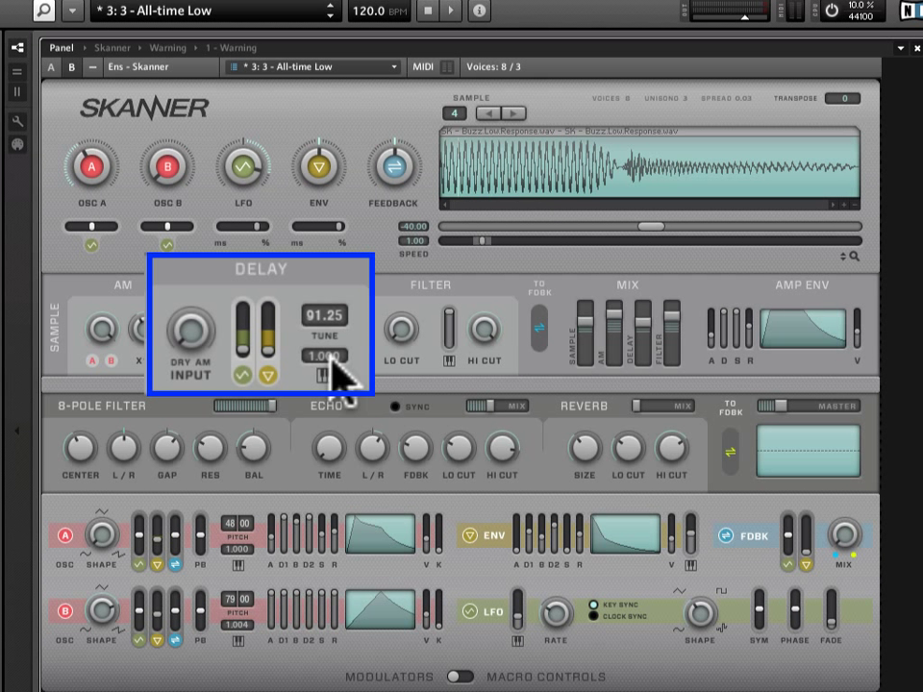
Try the delay's keyboard tracking at 0.000 and raise it again.
drag(339, 370, 288, 685)
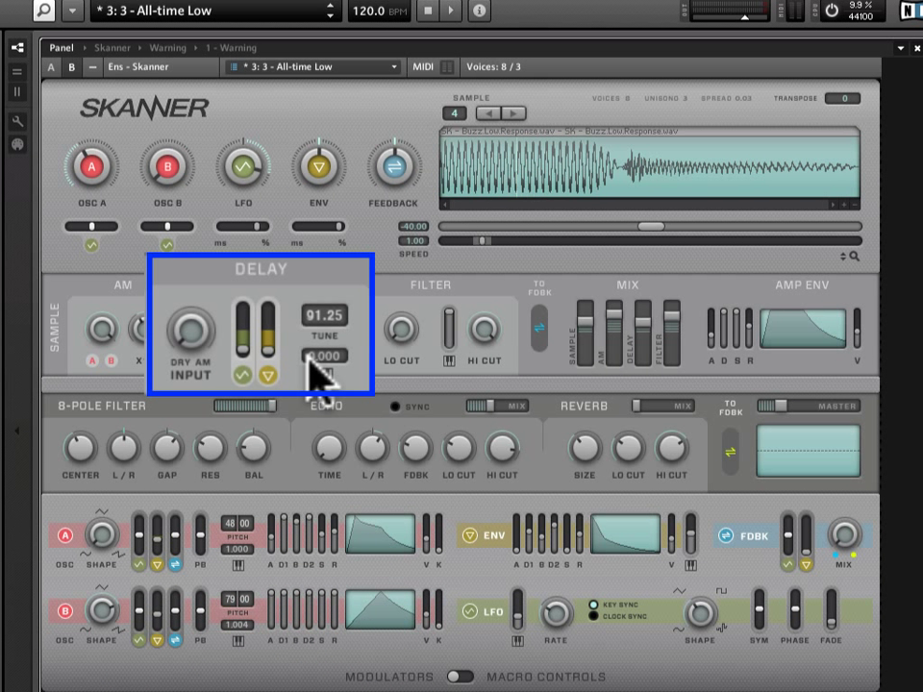
drag(310, 362, 305, 254)
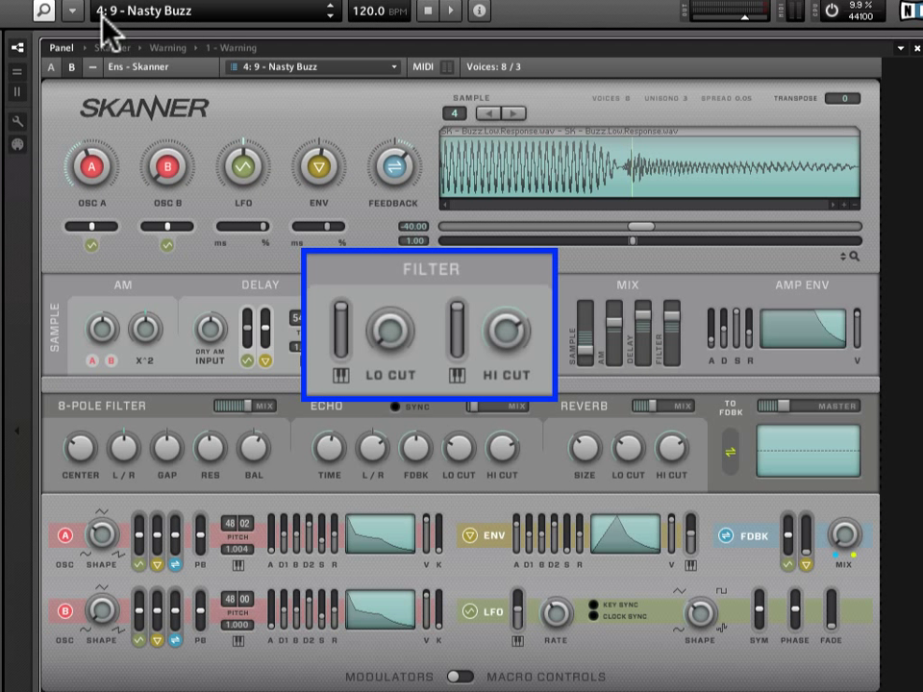
Raise the sample filter's LO CUT, lower its HI CUT and try the HI CUT keyboard tracking.
click(515, 292)
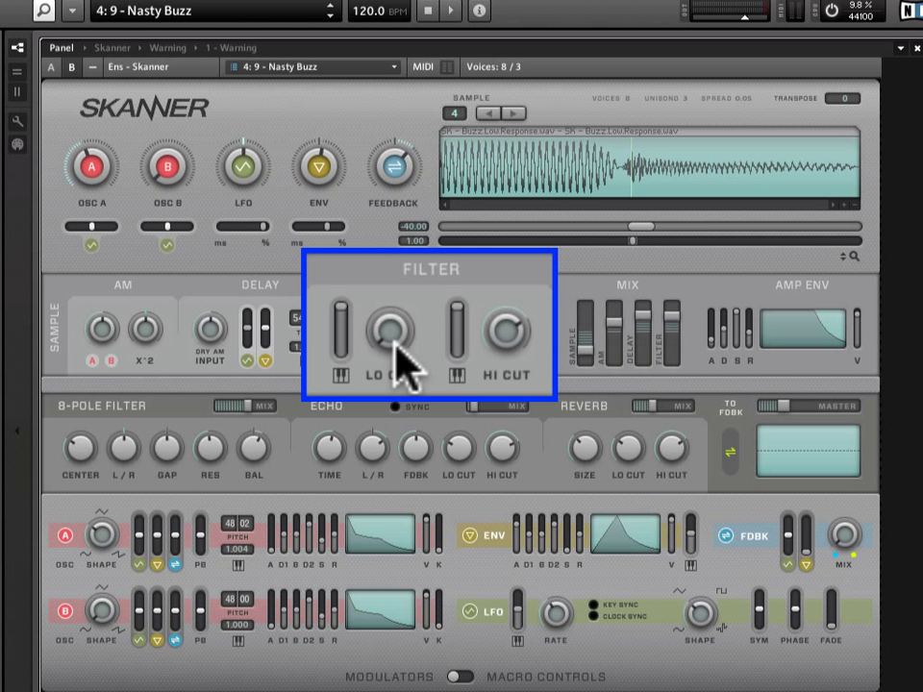
mouse_move(395, 343)
mouse_down()
mouse_move(394, 262)
mouse_move(407, 231)
mouse_up()
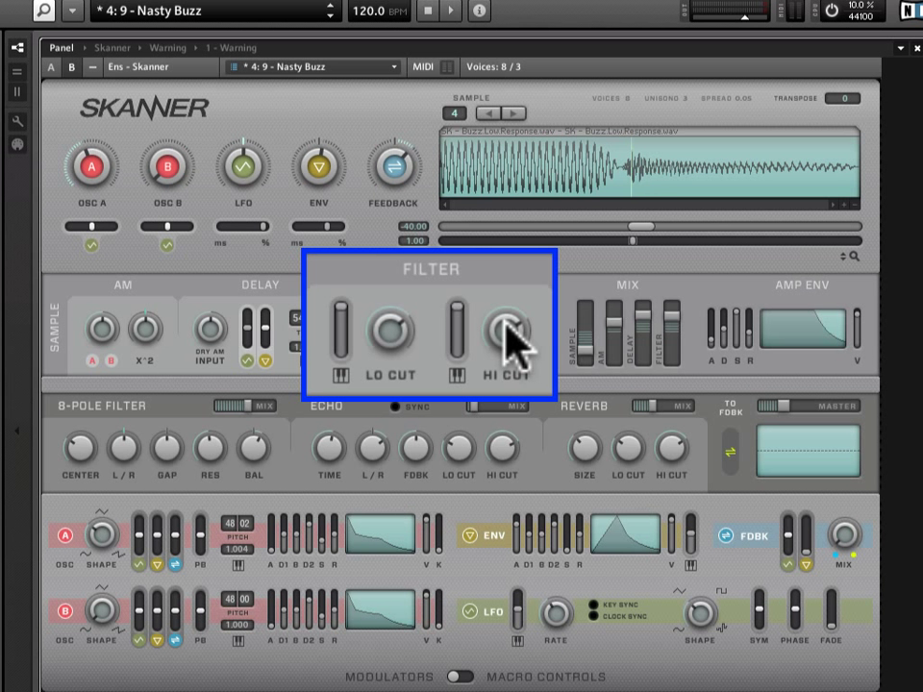
drag(504, 325, 503, 389)
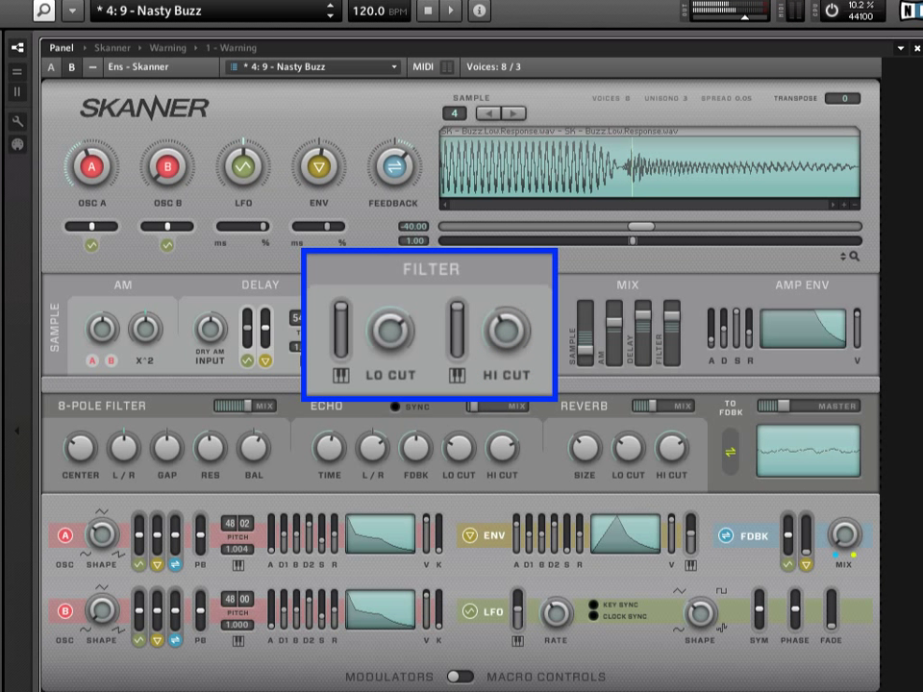
mouse_move(506, 329)
mouse_down()
mouse_move(521, 266)
mouse_move(496, 393)
mouse_move(506, 346)
mouse_move(507, 376)
mouse_move(508, 367)
mouse_up()
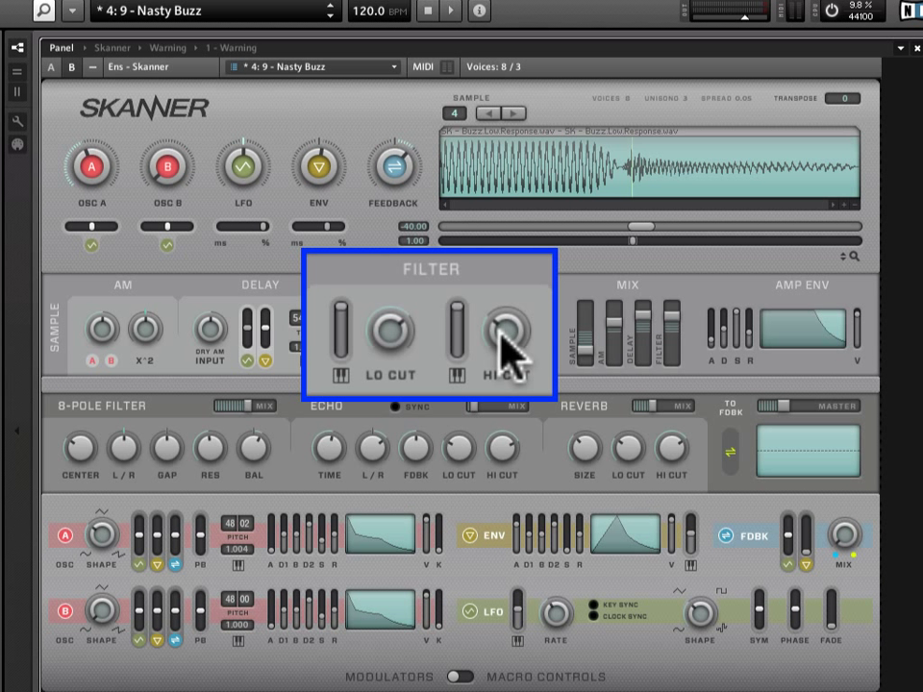
mouse_move(501, 346)
mouse_down()
mouse_move(515, 309)
mouse_move(516, 257)
mouse_move(499, 297)
mouse_move(501, 329)
mouse_up()
click(501, 337)
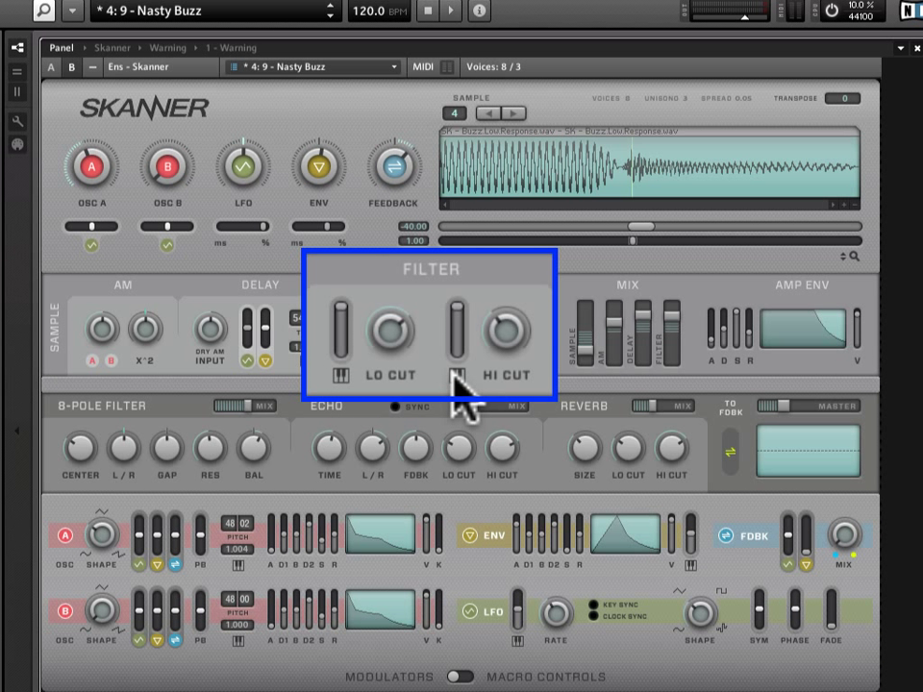
click(344, 306)
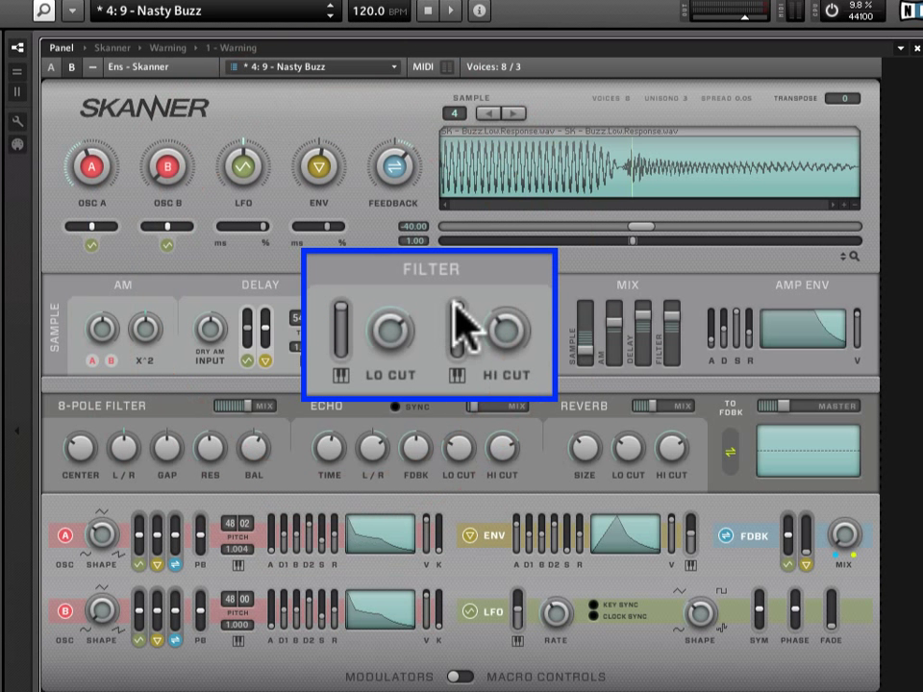
drag(459, 325, 486, 257)
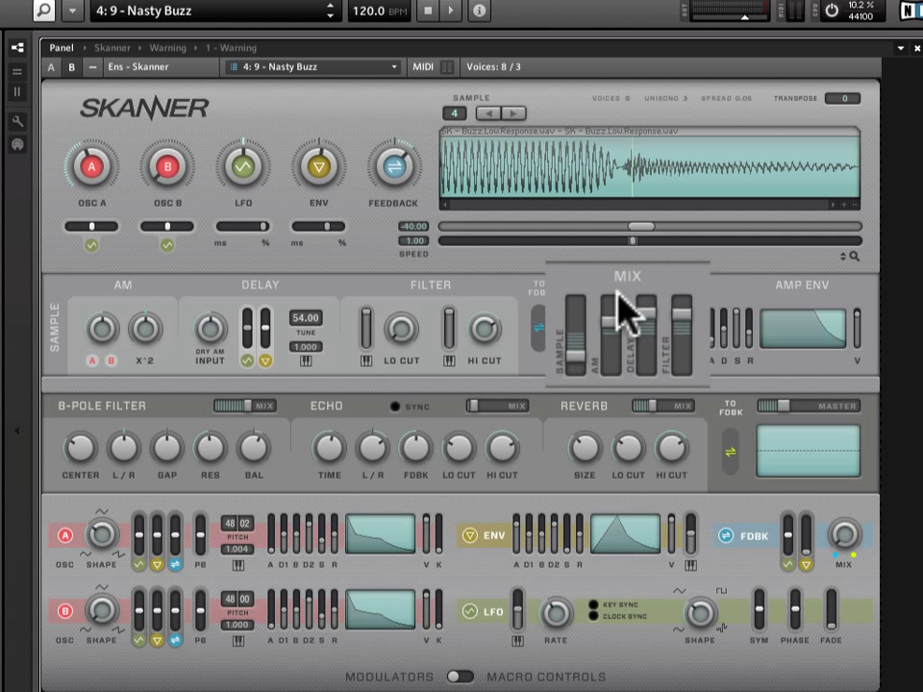
Lower the SAMPLE level in the mix section to its minimum.
drag(578, 340, 572, 359)
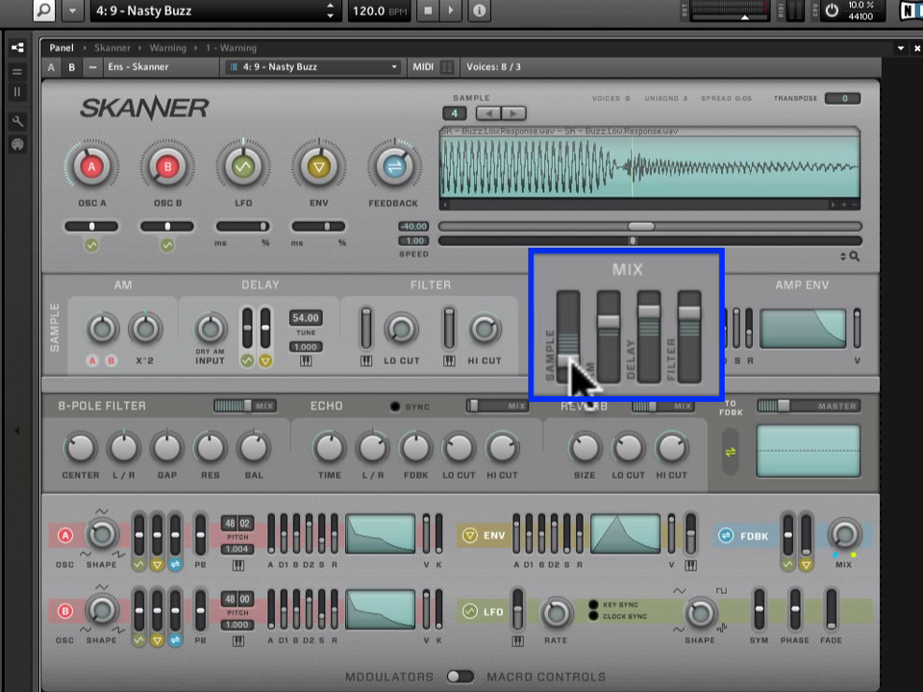
drag(571, 365, 582, 406)
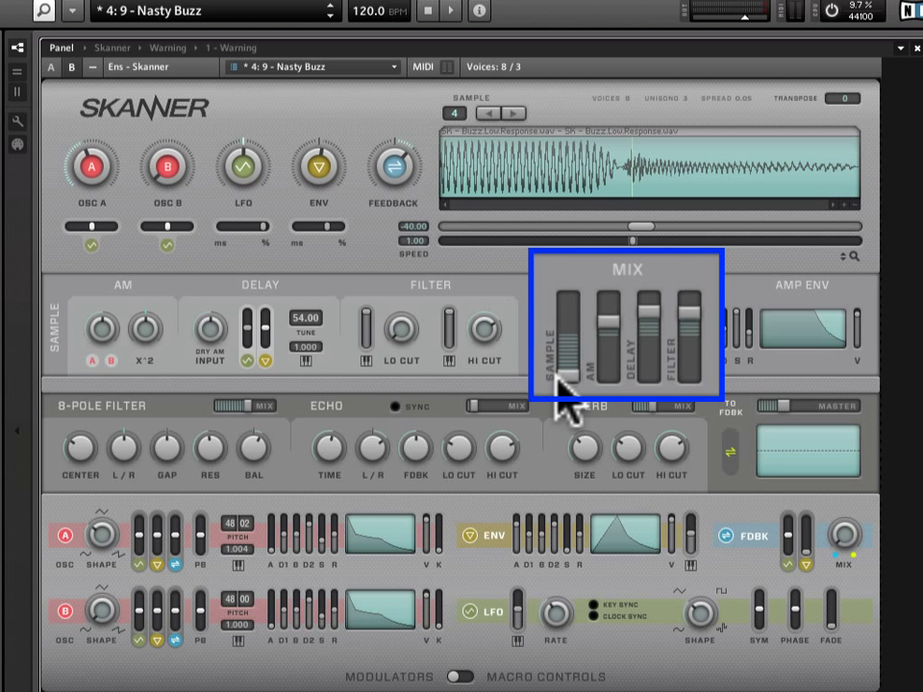
Raise the SAMPLE level in the mix section to its maximum and bring it back to the centre.
drag(564, 377, 596, 7)
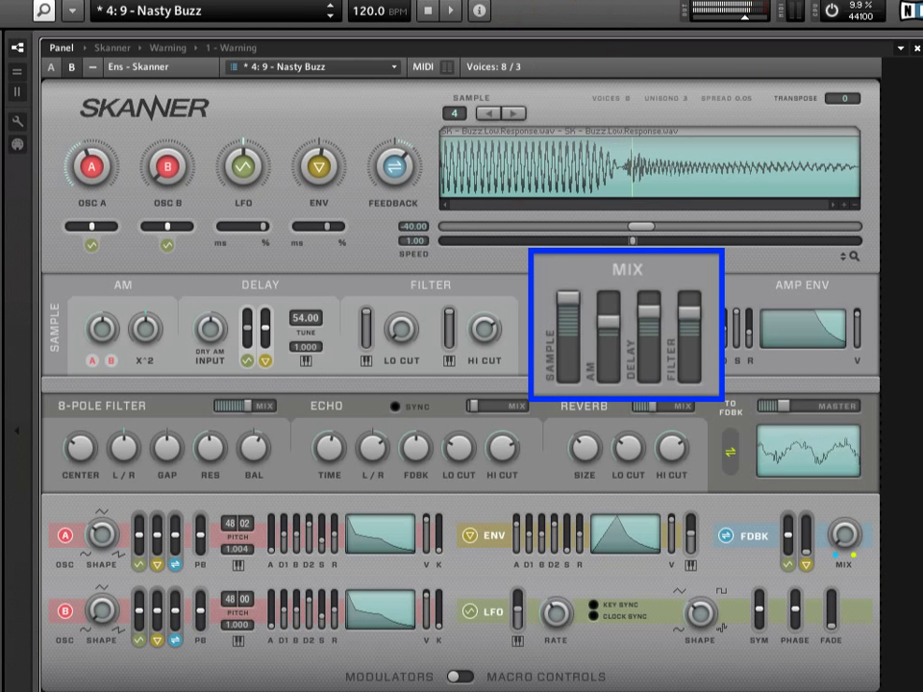
mouse_move(574, 306)
mouse_down()
mouse_move(597, 510)
mouse_move(596, 664)
mouse_move(610, 476)
mouse_up()
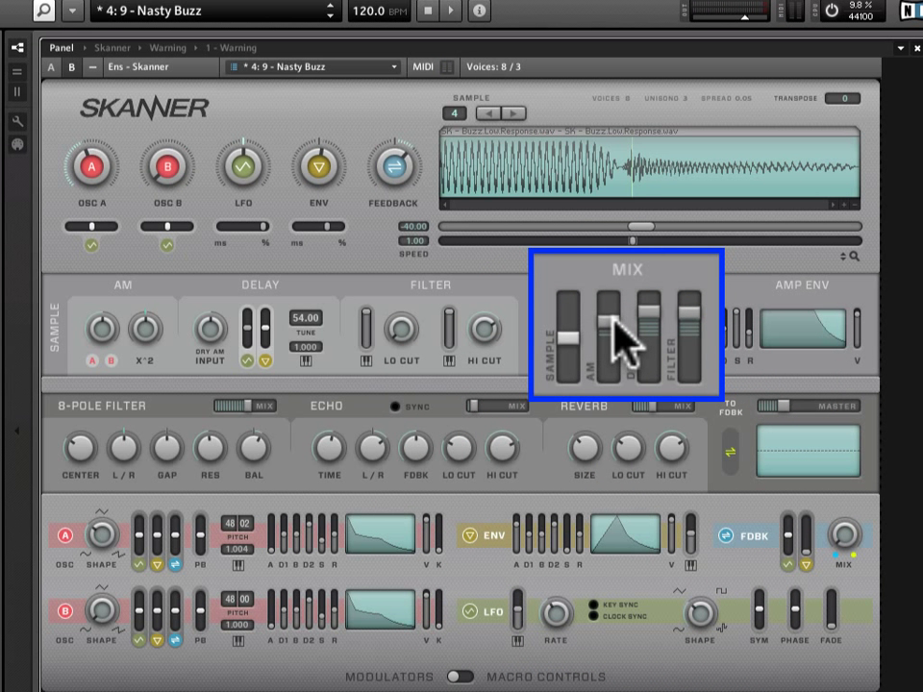
Raise the AM mix level and turn up the AM section's A/B balance and X^2 amount.
drag(620, 341, 618, 261)
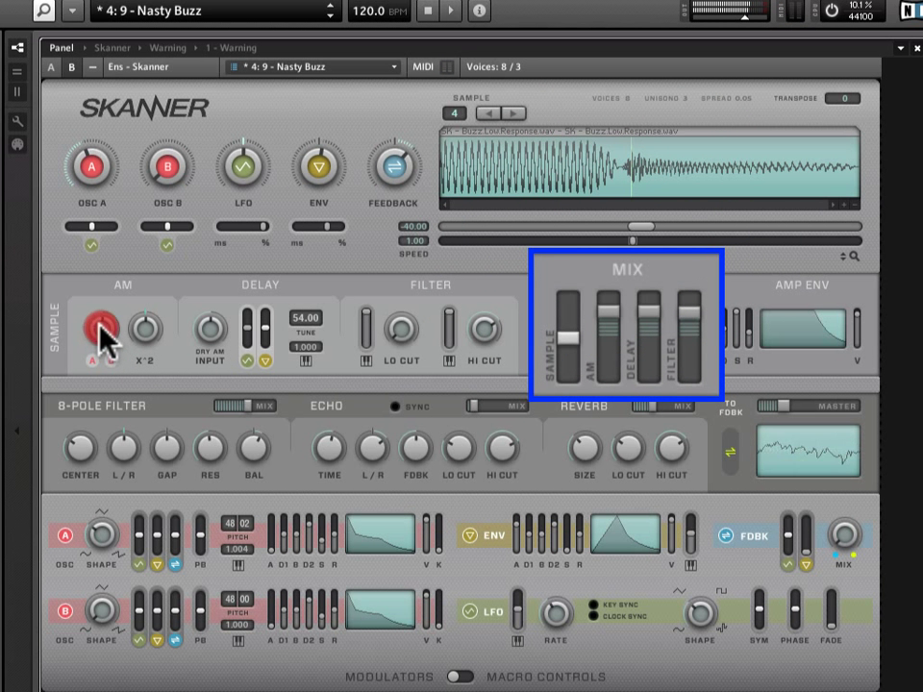
mouse_move(104, 336)
mouse_down()
mouse_move(113, 227)
mouse_move(102, 170)
mouse_up()
mouse_move(134, 330)
mouse_down()
mouse_move(150, 208)
mouse_move(140, 269)
mouse_move(148, 477)
mouse_move(171, 272)
mouse_move(173, 206)
mouse_move(159, 178)
mouse_up()
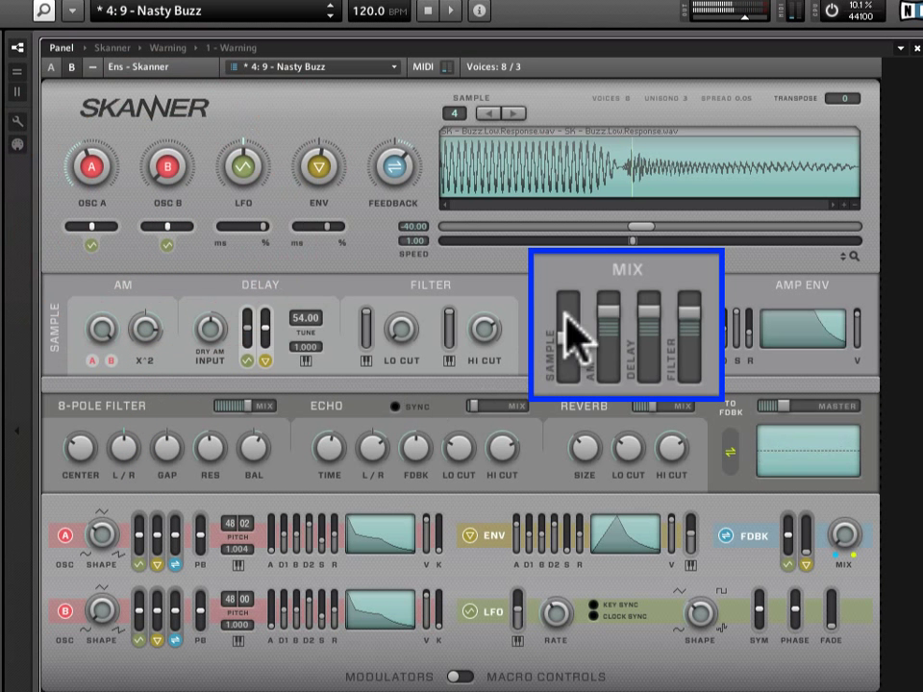
Try a negative AM mix level while varying the AM A/B balance and return the level to the centre.
drag(600, 308, 608, 519)
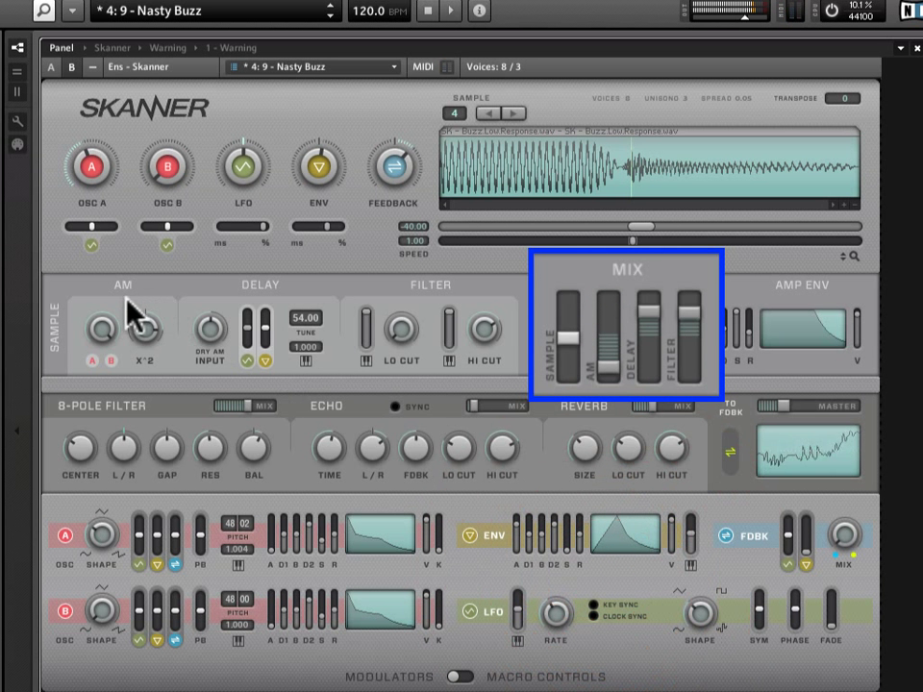
drag(97, 336, 126, 334)
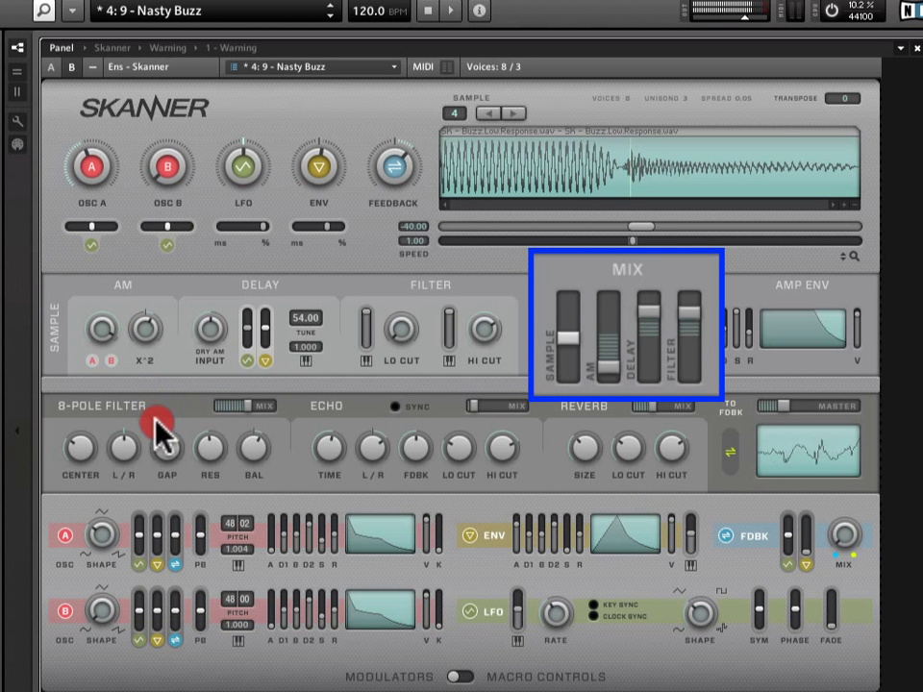
mouse_move(177, 566)
mouse_down()
mouse_move(192, 581)
mouse_move(182, 309)
mouse_move(189, 557)
mouse_move(216, 514)
mouse_up()
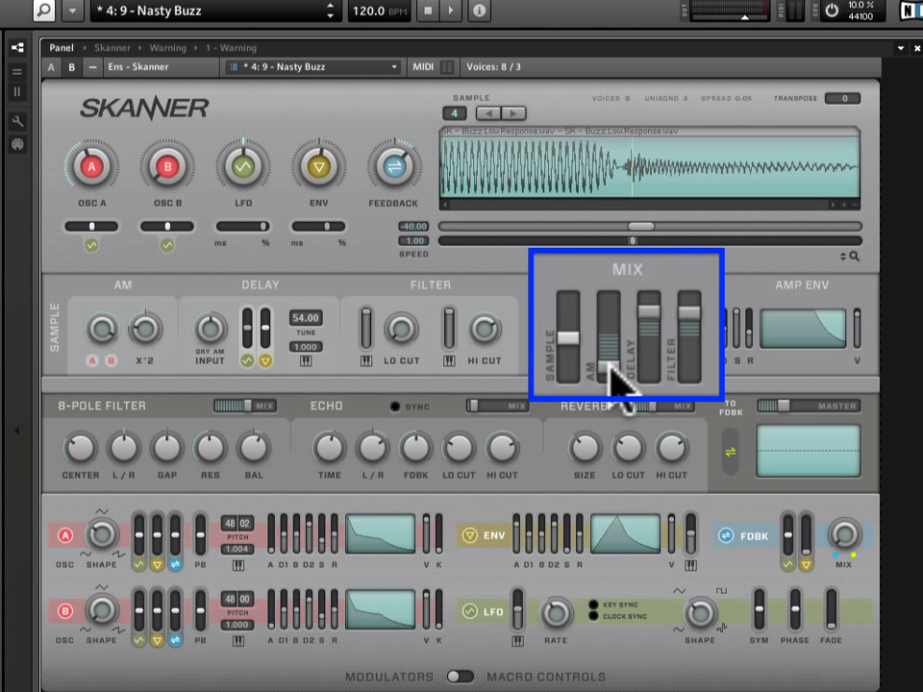
drag(610, 369, 618, 189)
drag(611, 319, 611, 344)
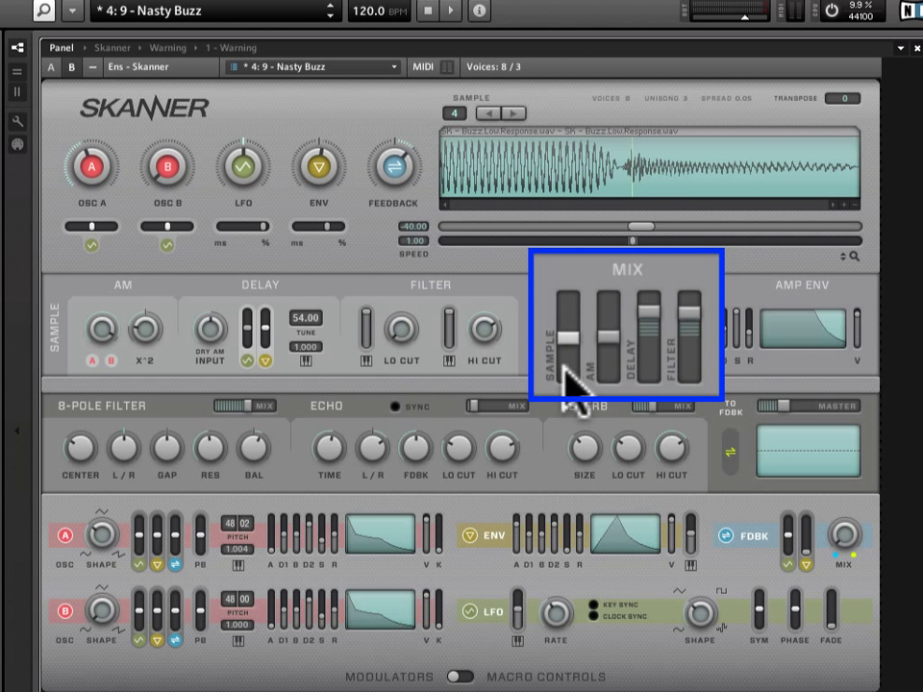
Raise the DELAY mix level slightly and set the delay tune to 41.75.
click(658, 310)
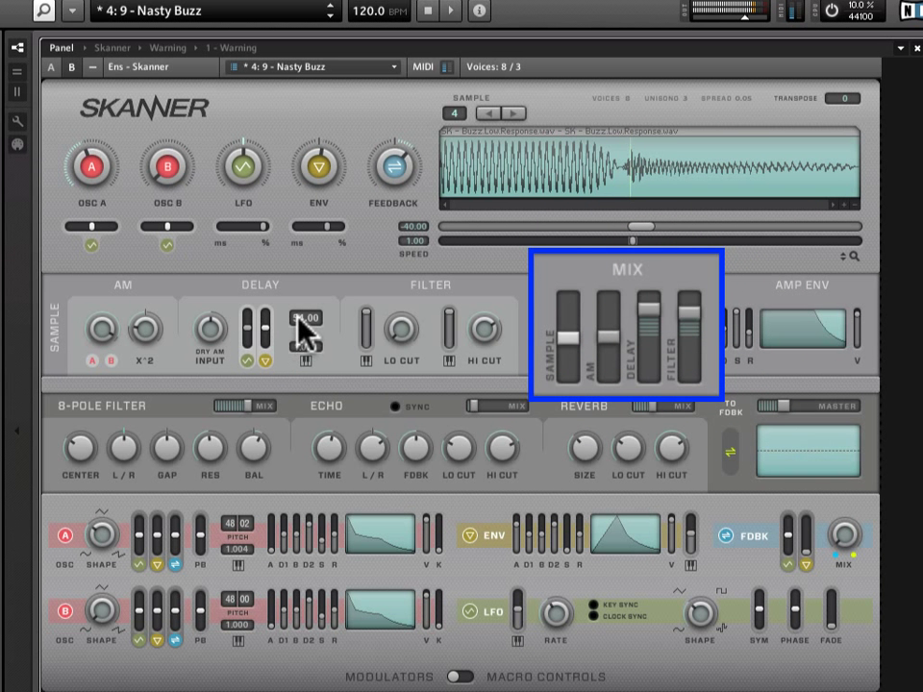
drag(299, 314, 304, 367)
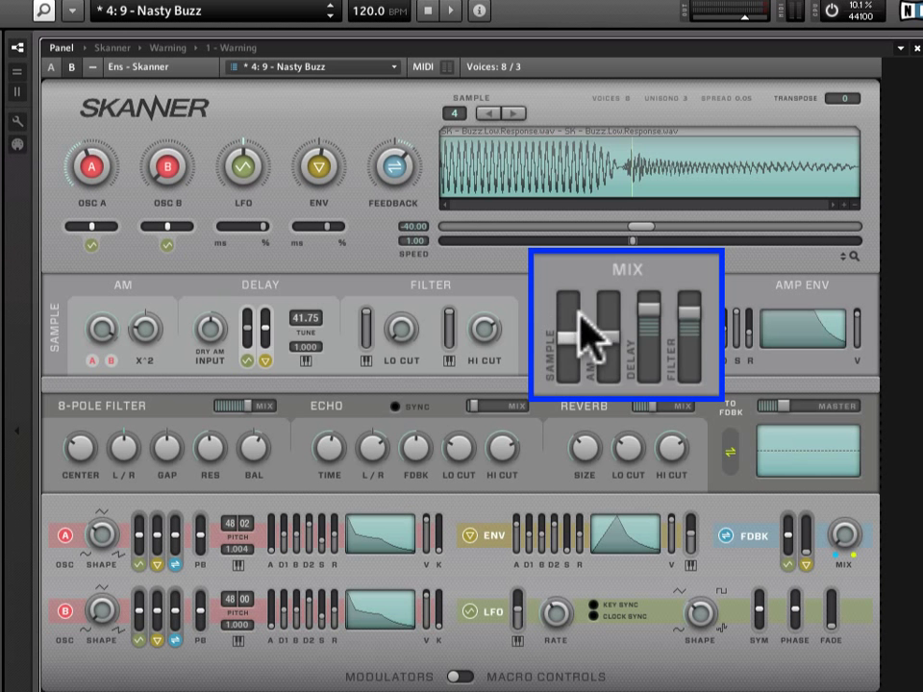
Try a negative DELAY mix level, set the delay tune to 37.25 and return the level to the centre.
drag(647, 306, 665, 556)
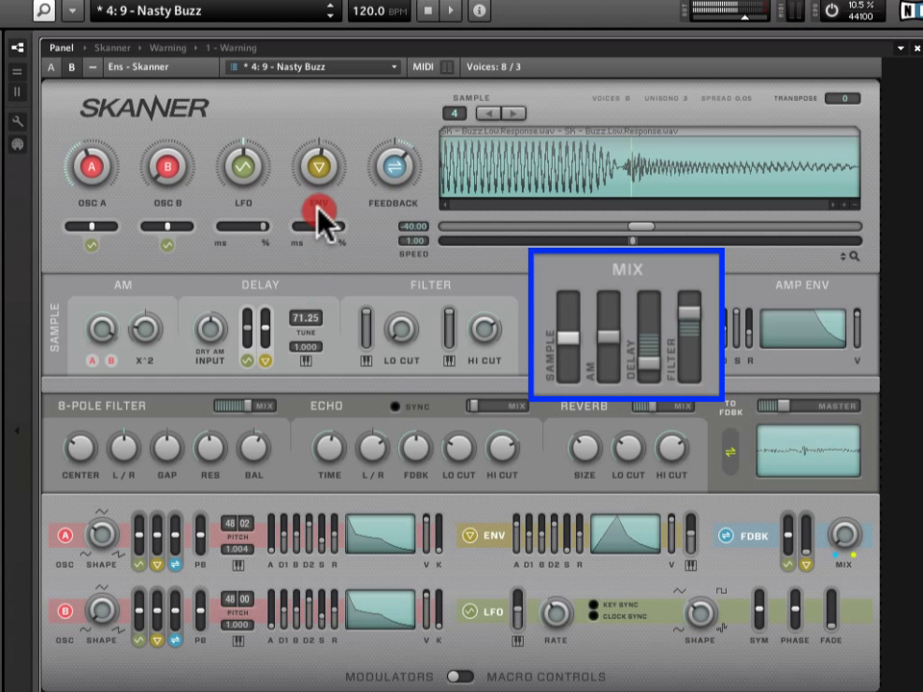
drag(317, 206, 311, 333)
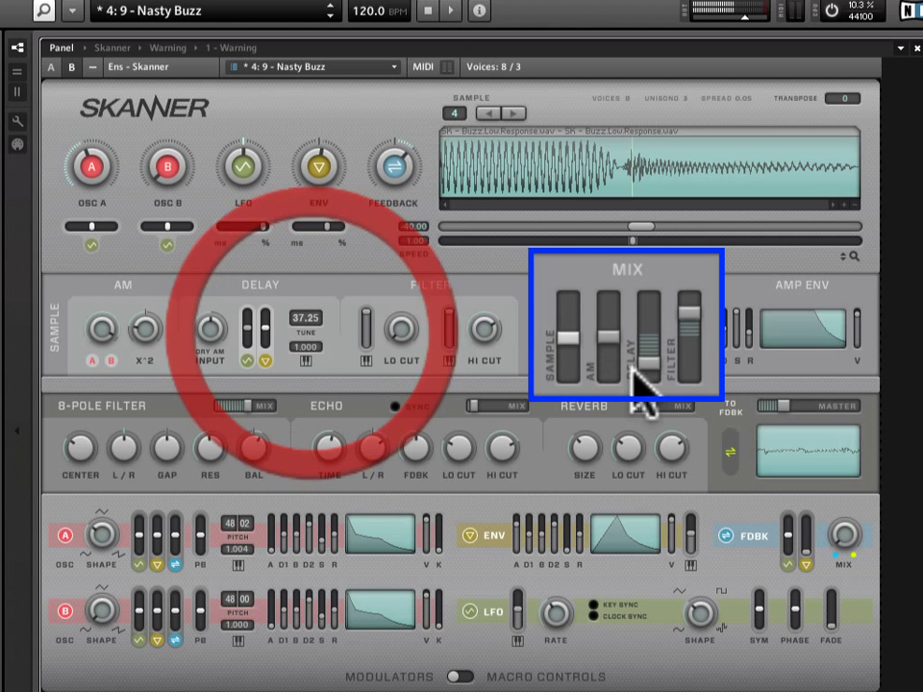
drag(654, 373, 659, 231)
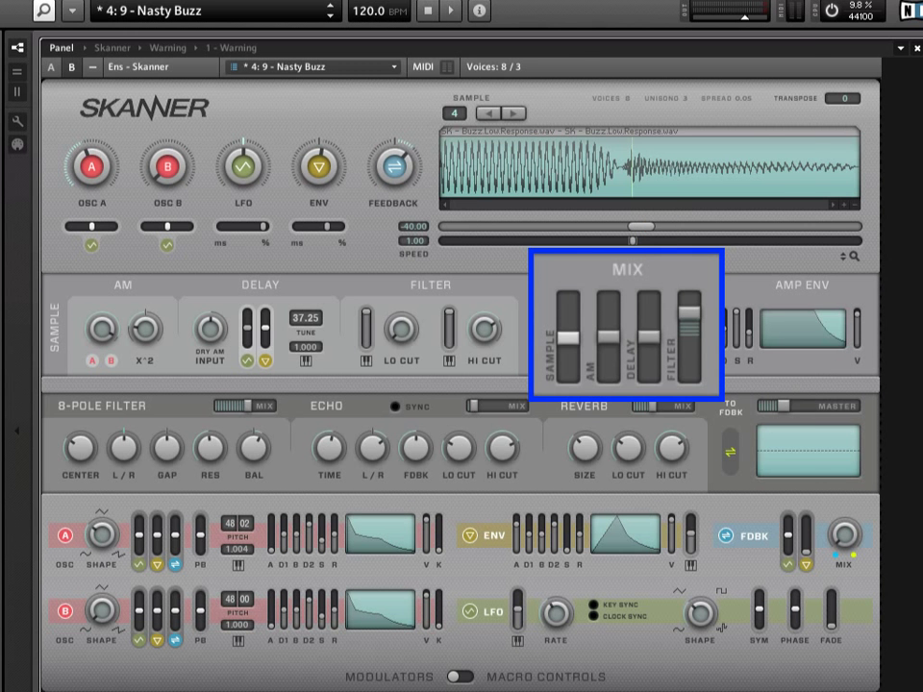
Lower the FILTER level in the mix section to slightly above the centre.
click(650, 341)
click(613, 336)
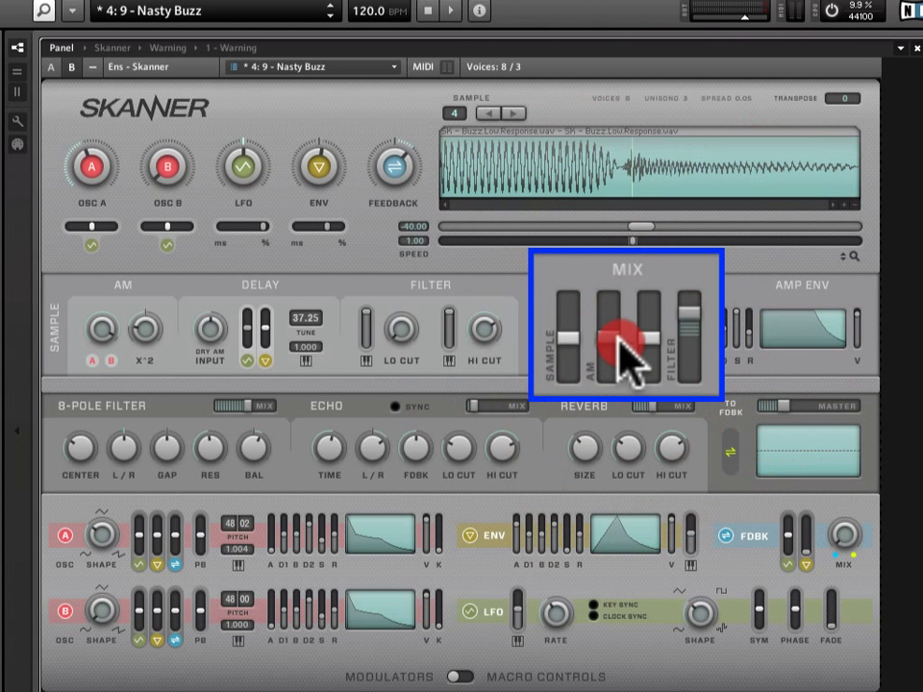
drag(699, 332, 700, 373)
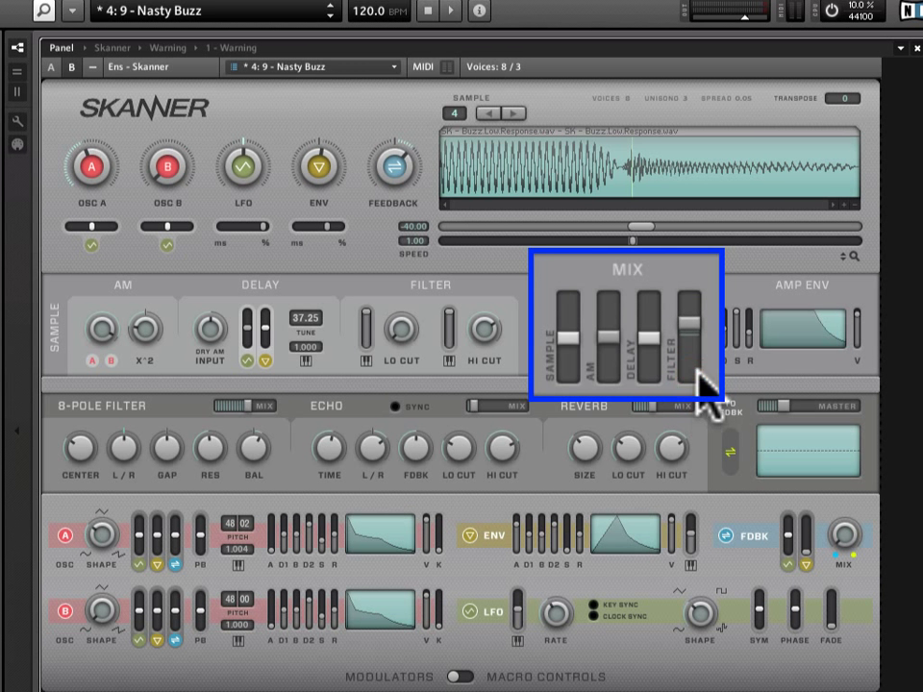
Reload the Nasty Buzz preset to discard the changes by switching to a neighbouring preset and back.
click(328, 16)
click(329, 6)
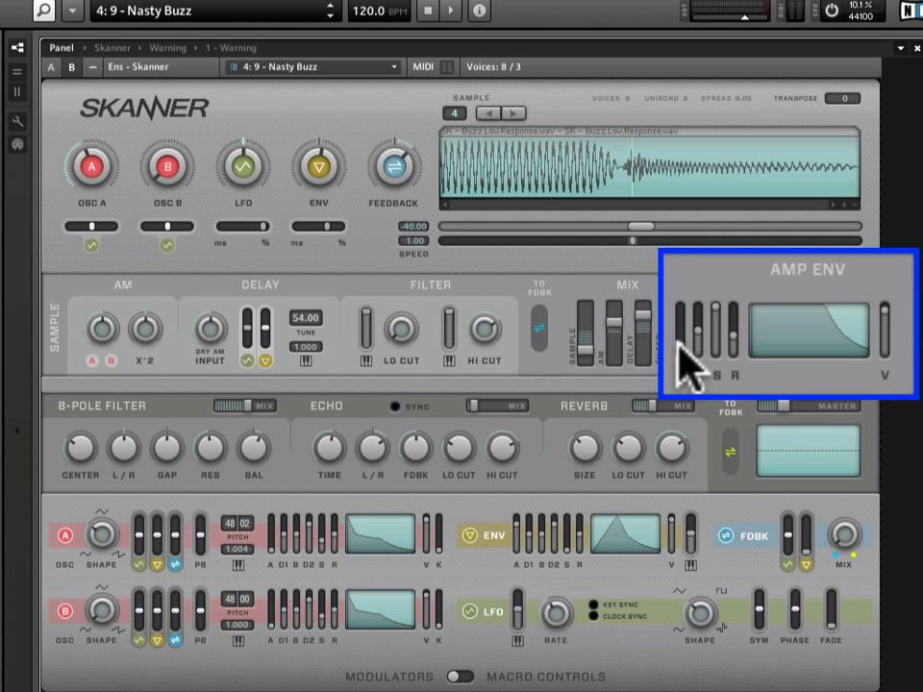
Lengthen the amp envelope's attack and decay and lower its sustain slightly.
drag(679, 352, 686, 319)
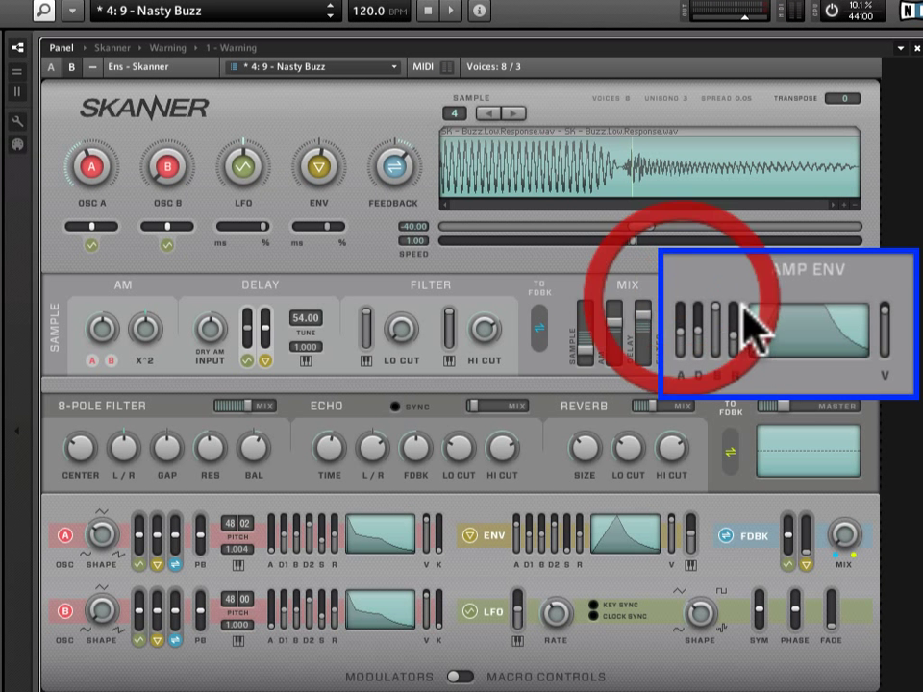
click(680, 330)
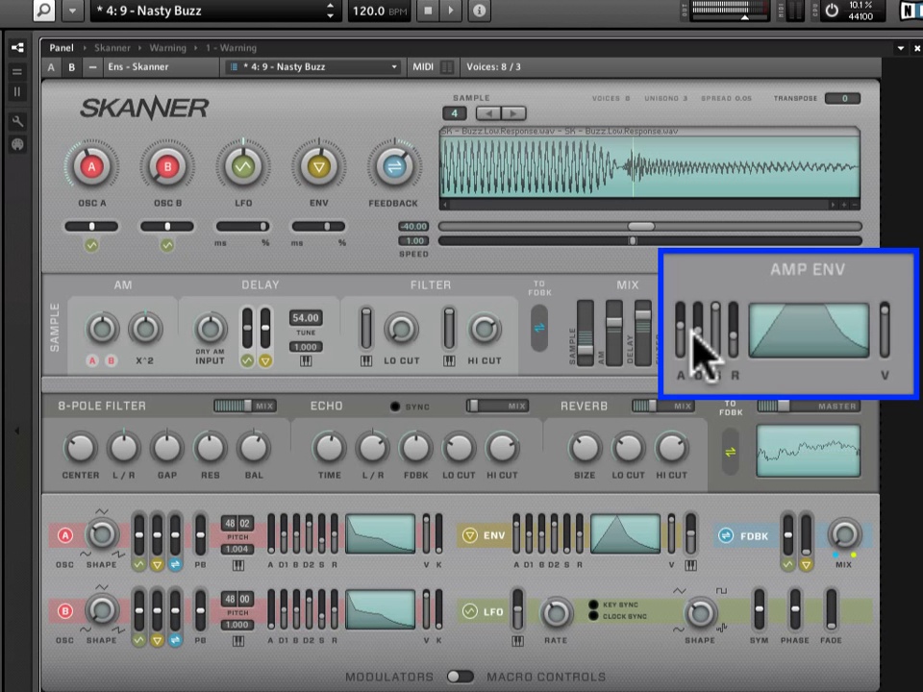
click(705, 308)
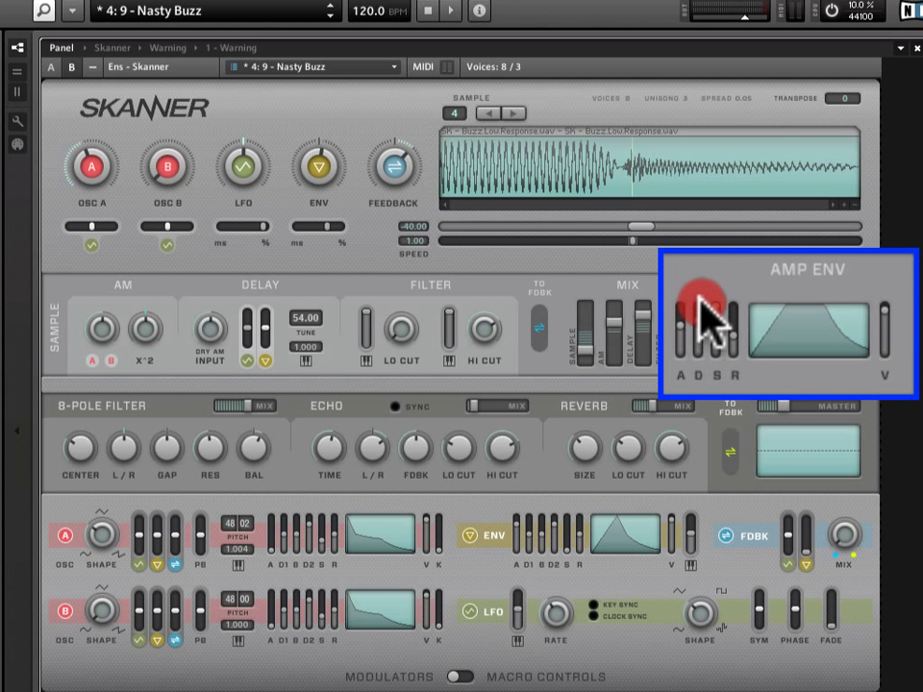
click(713, 306)
Lower the amp envelope's release to its minimum and raise it again to about the middle.
drag(732, 336, 757, 402)
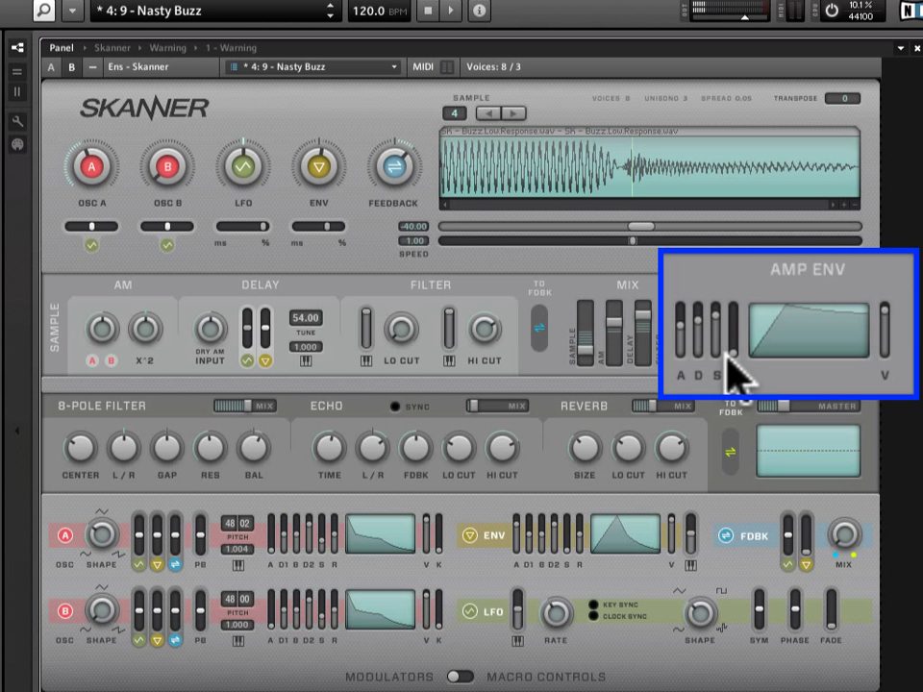
drag(734, 352, 735, 305)
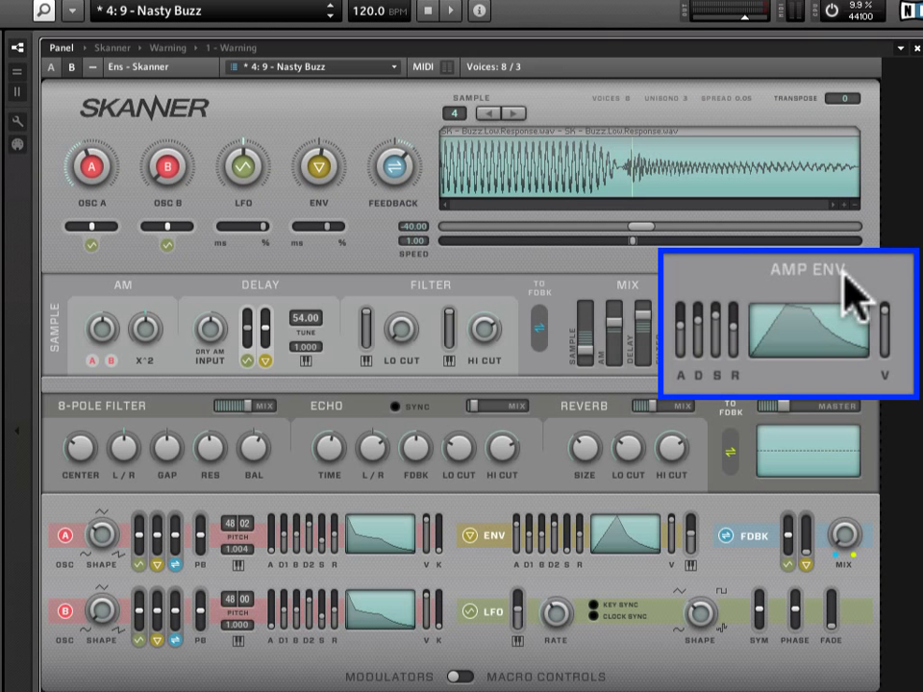